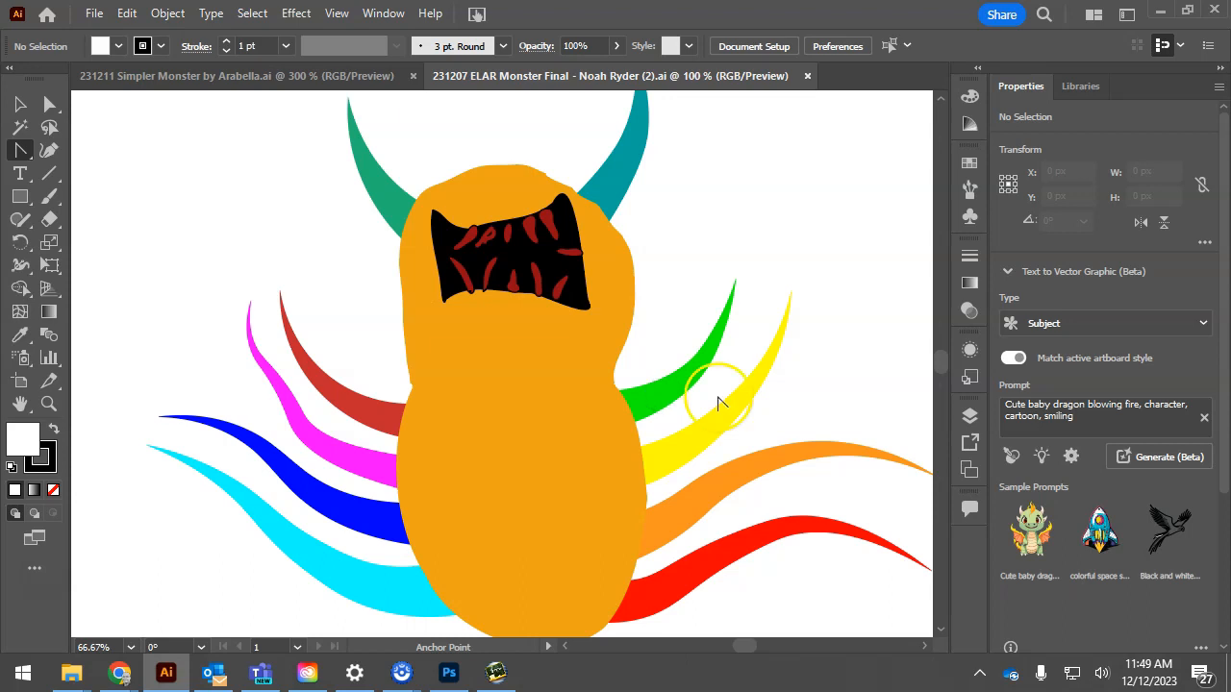
Unlock all the layers of the monster drawing, from the rqandom layer down to Templet
left_click(971, 416)
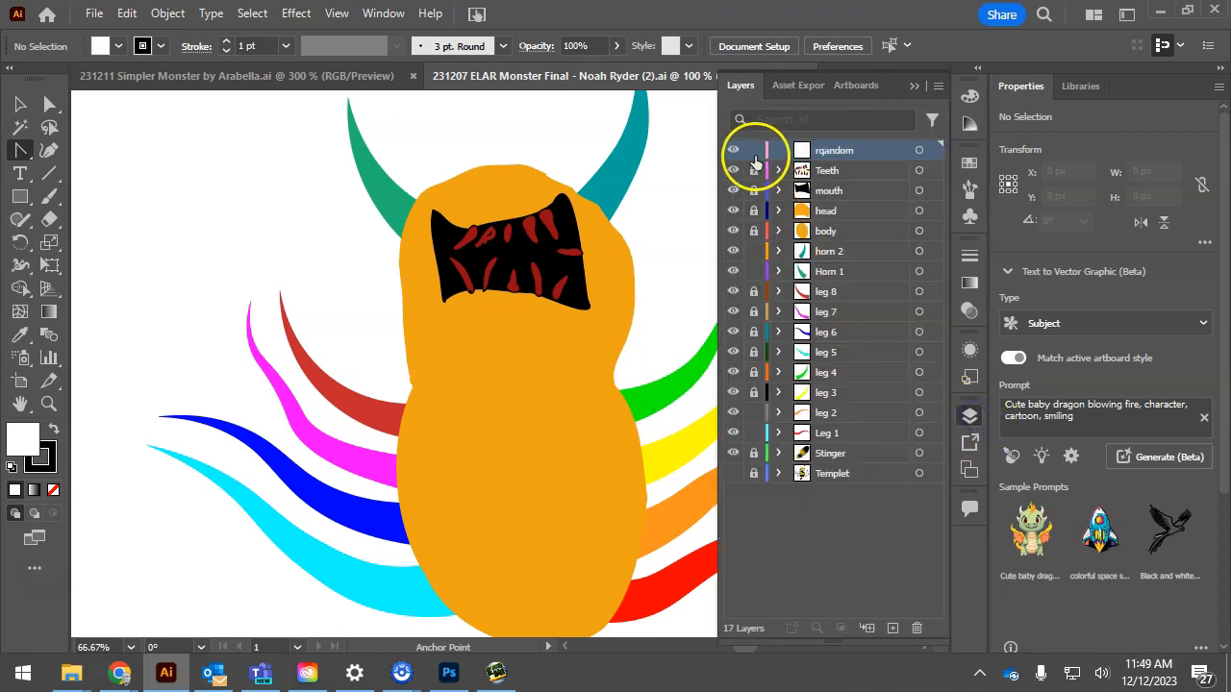
left_click_drag(751, 156, 753, 497)
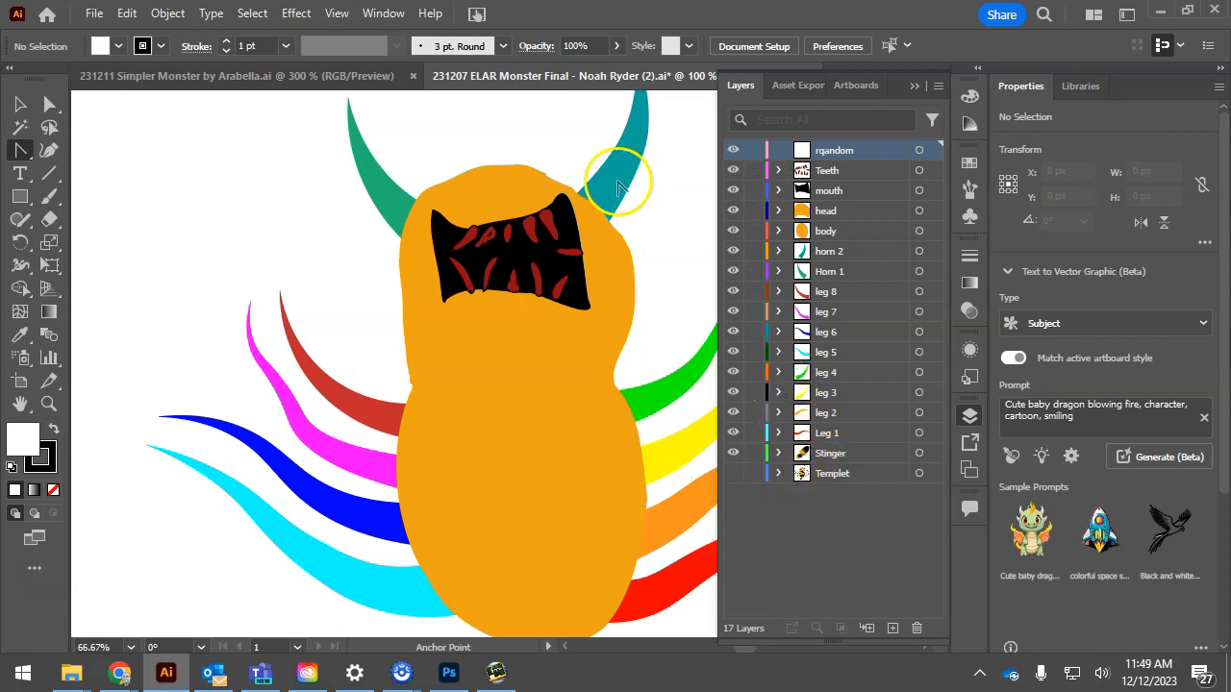
Select the green left horn and copy the hex code of its stroke colour from the Color Picker
left_click(22, 105)
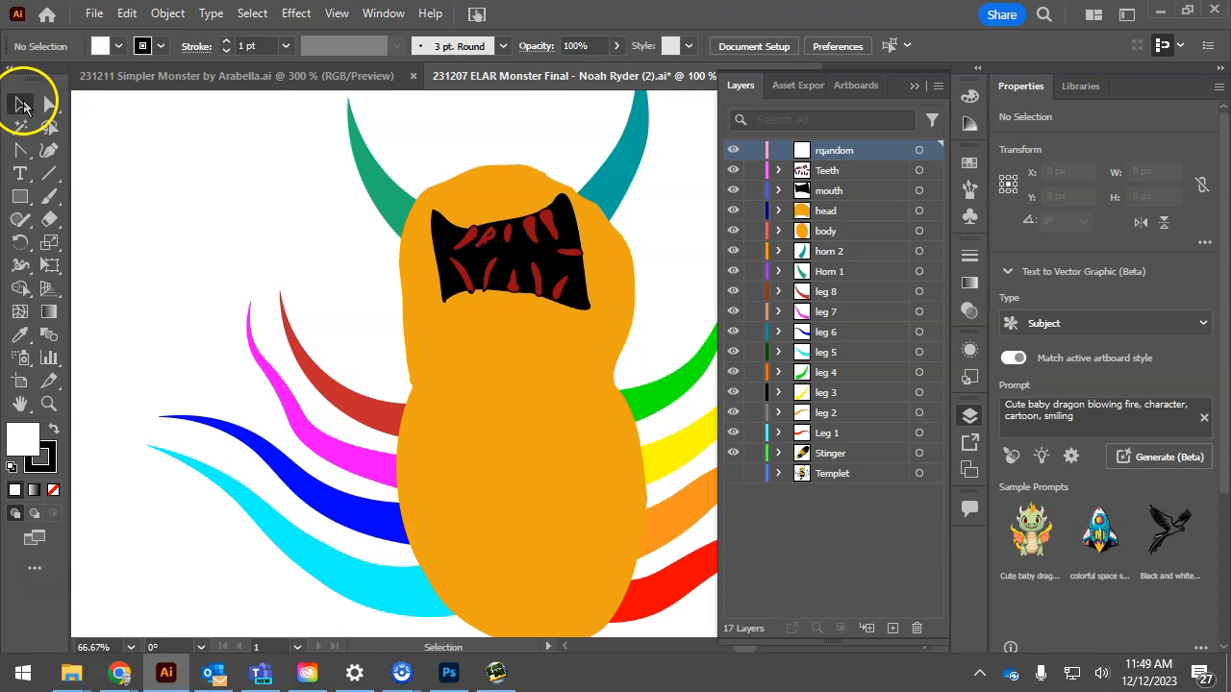
left_click(388, 197)
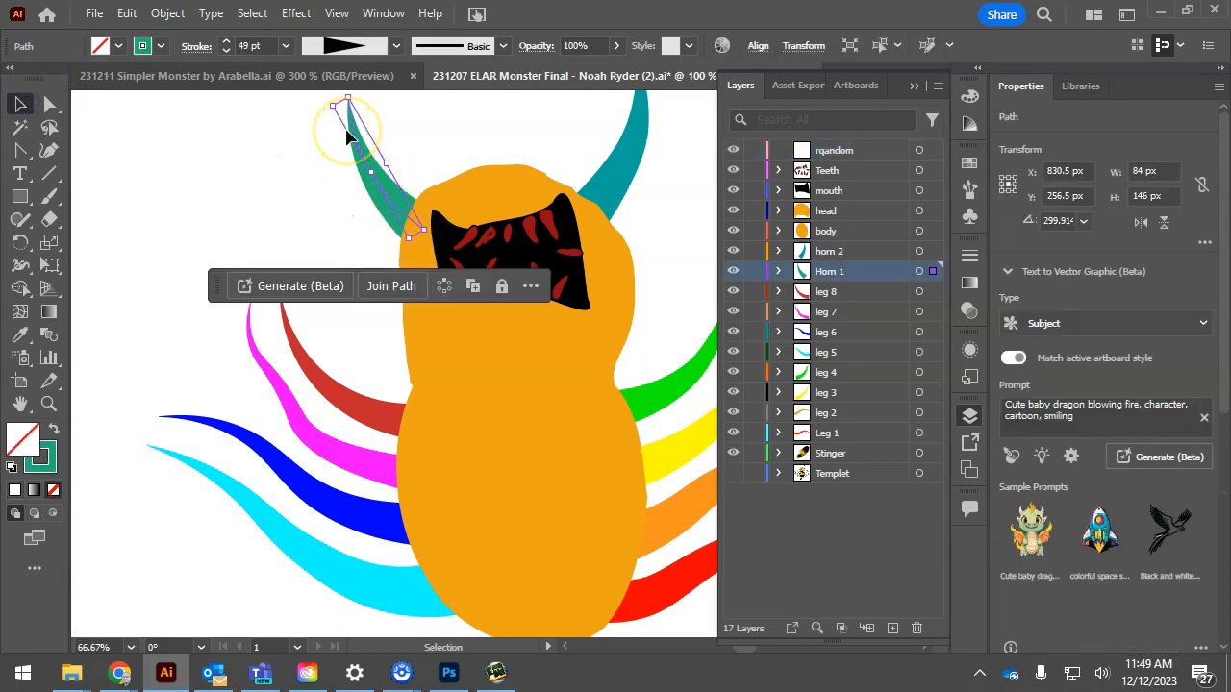
scroll(348, 137, "up", 4)
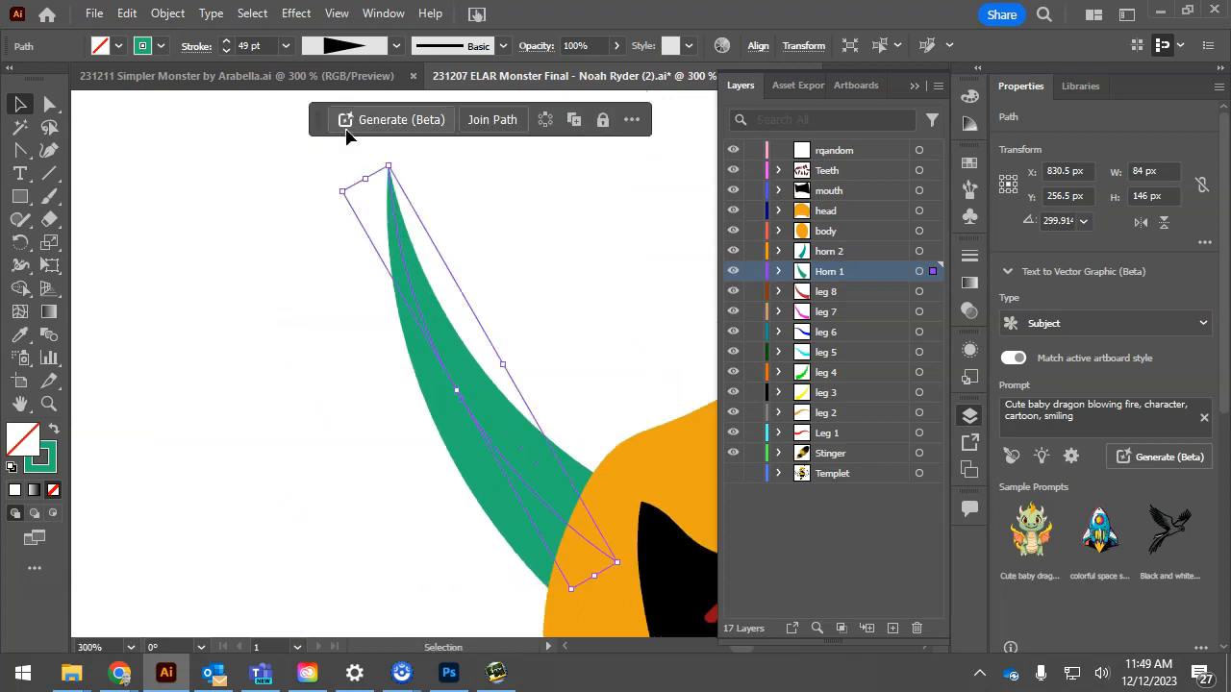
left_click_drag(539, 302, 499, 286)
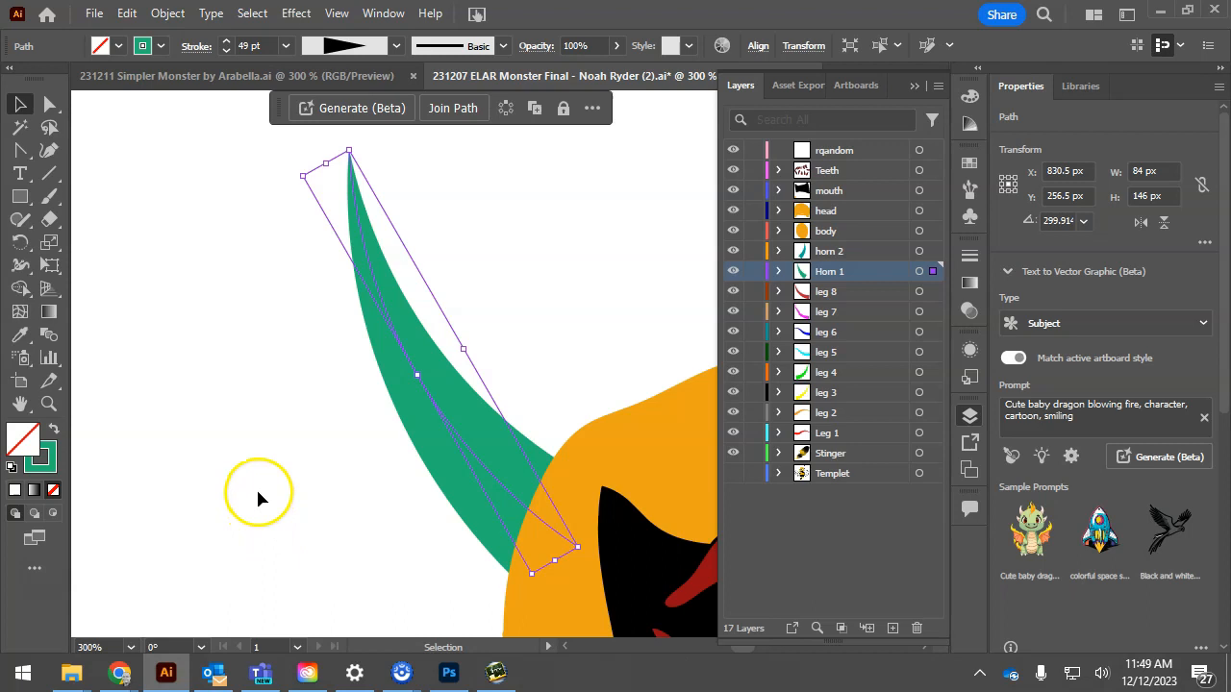
left_click(50, 465)
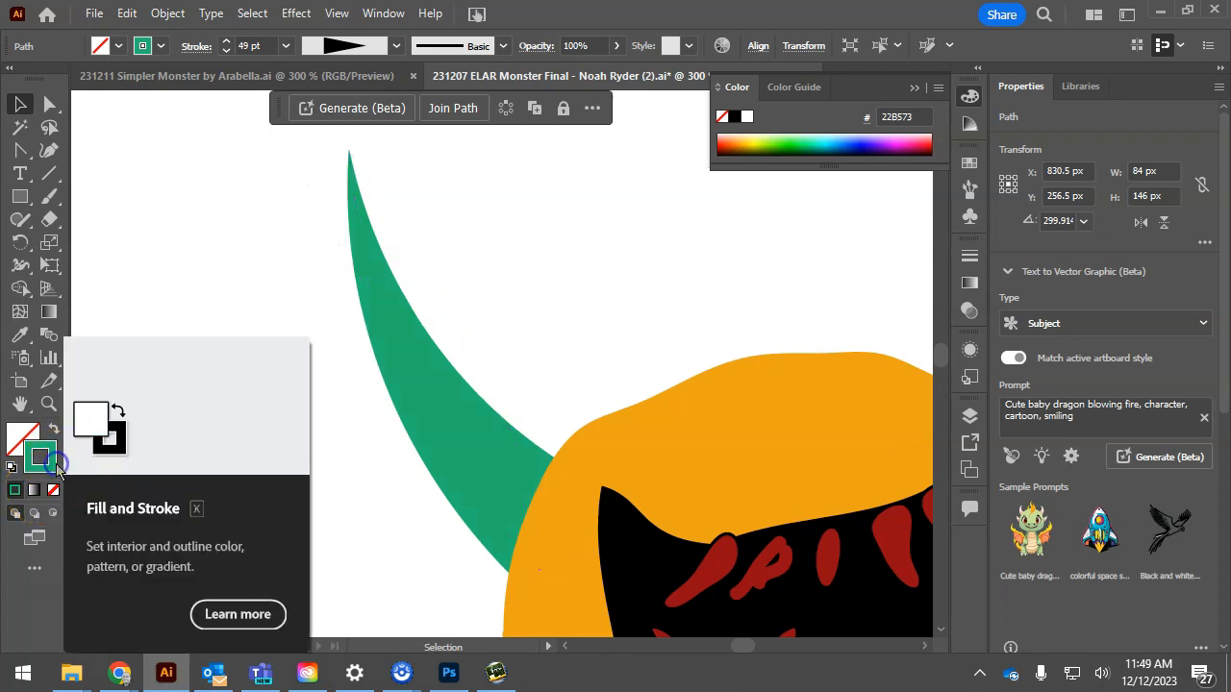
double_click(55, 471)
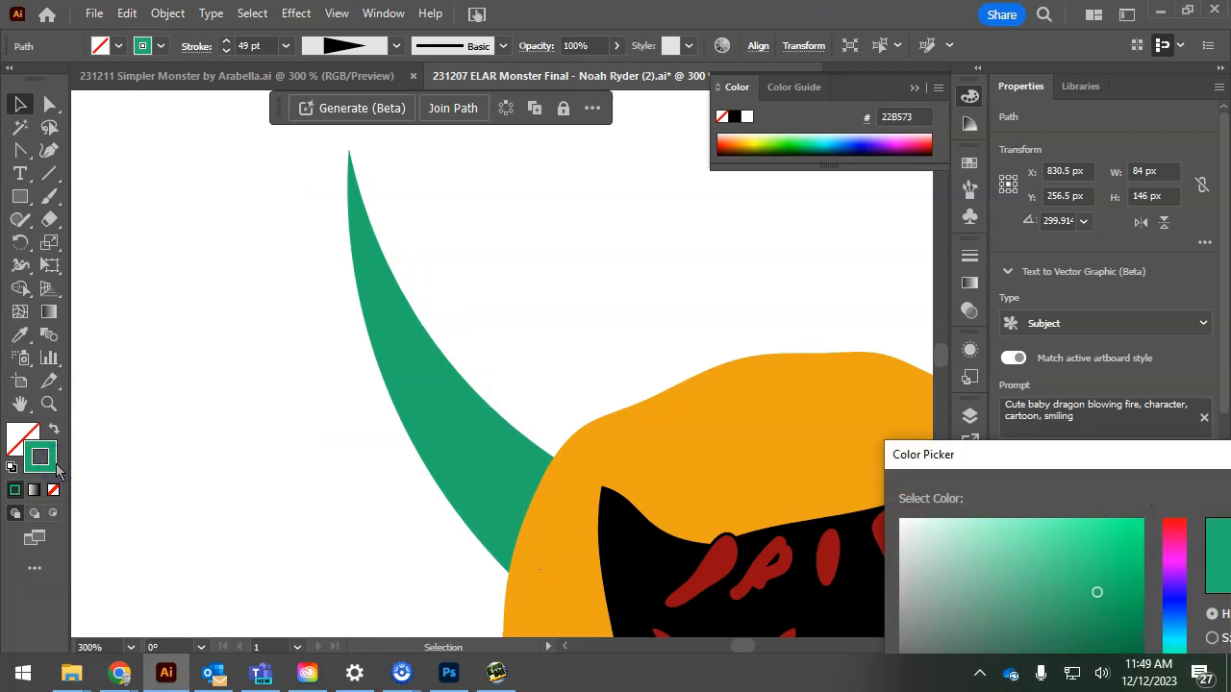
left_click_drag(973, 460, 920, 131)
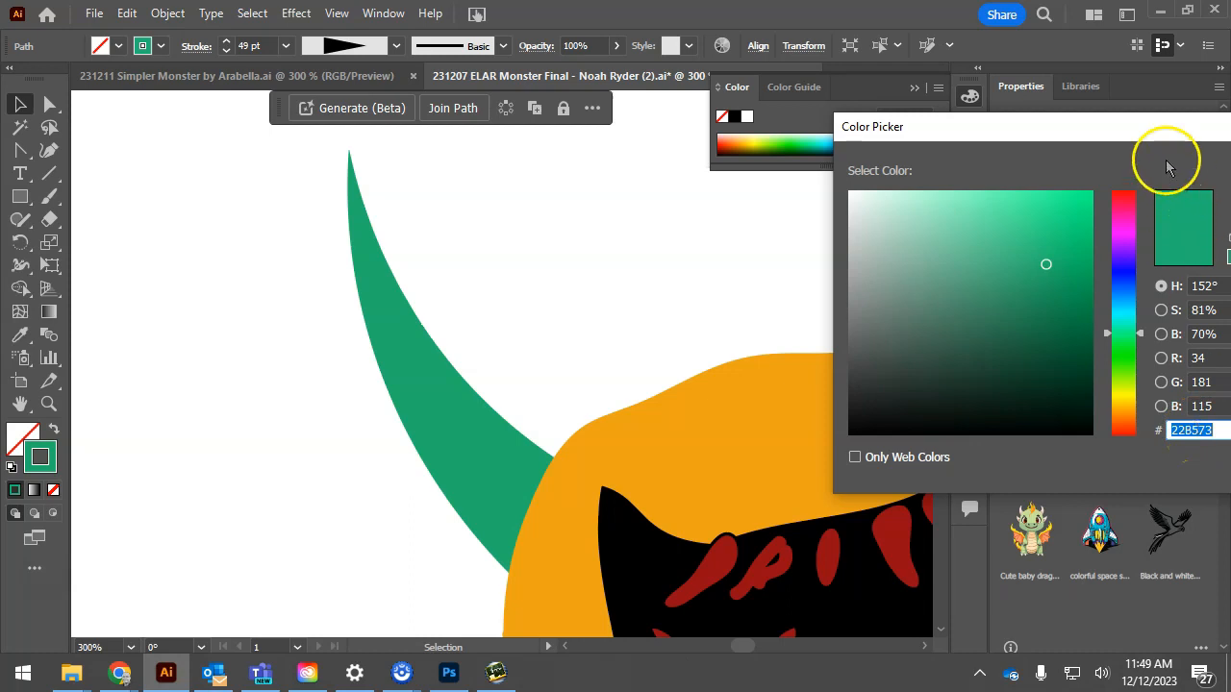
left_click_drag(1164, 126, 1015, 139)
left_click(1133, 220)
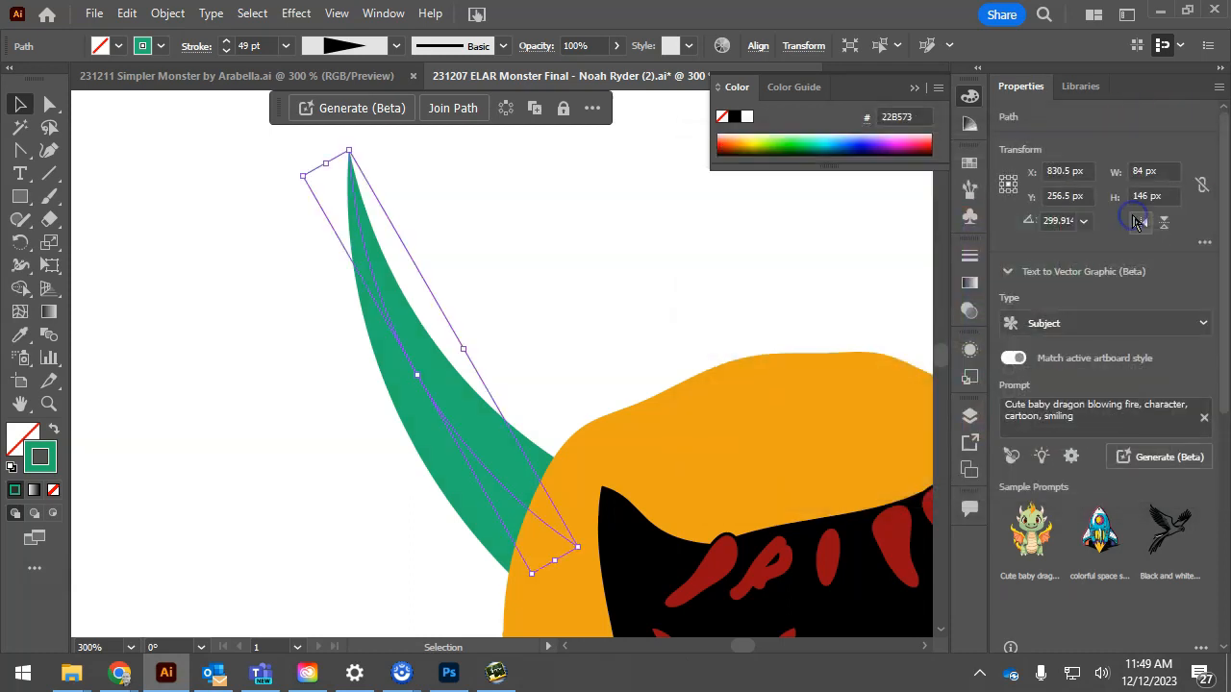
Apply a linear gradient across the left horn's stroke and set its black stop to hex 22B573
left_click(38, 494)
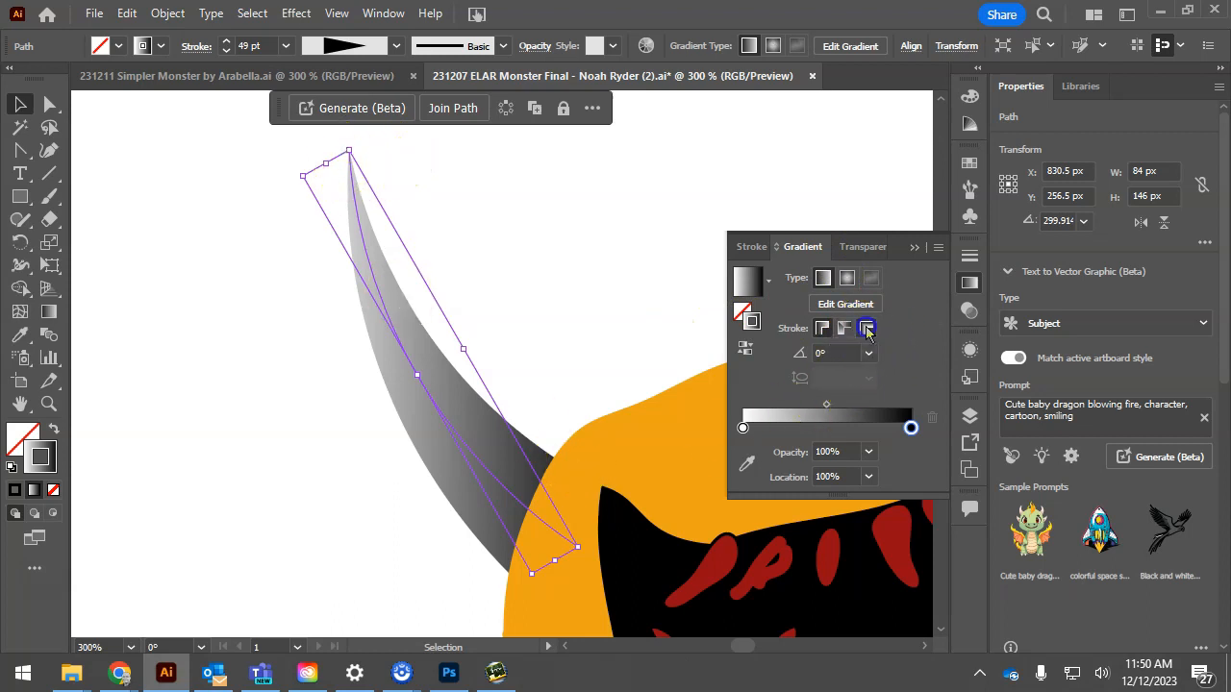
left_click(868, 329)
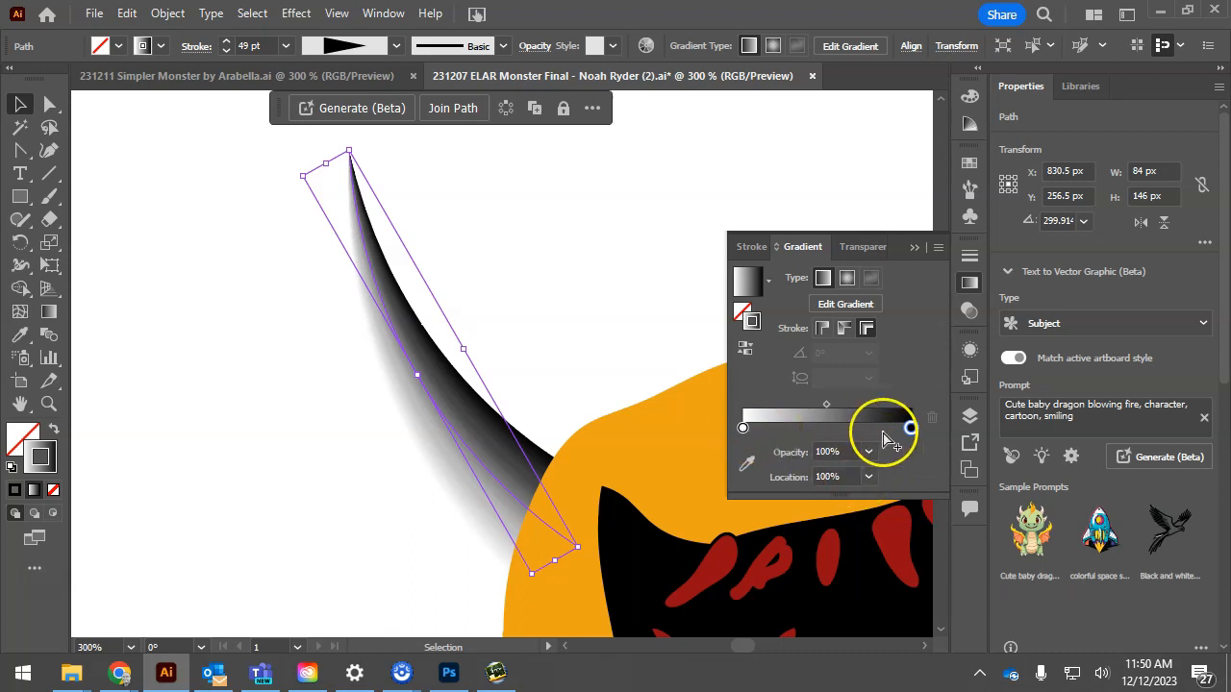
double_click(910, 428)
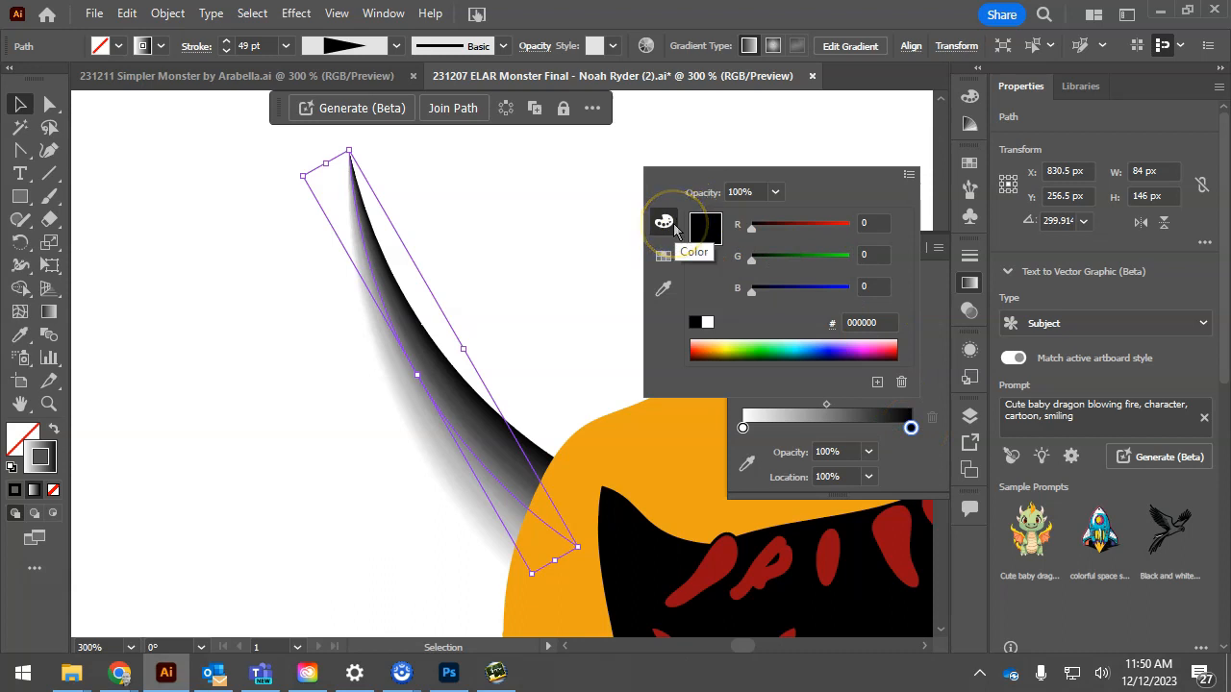
left_click(858, 327)
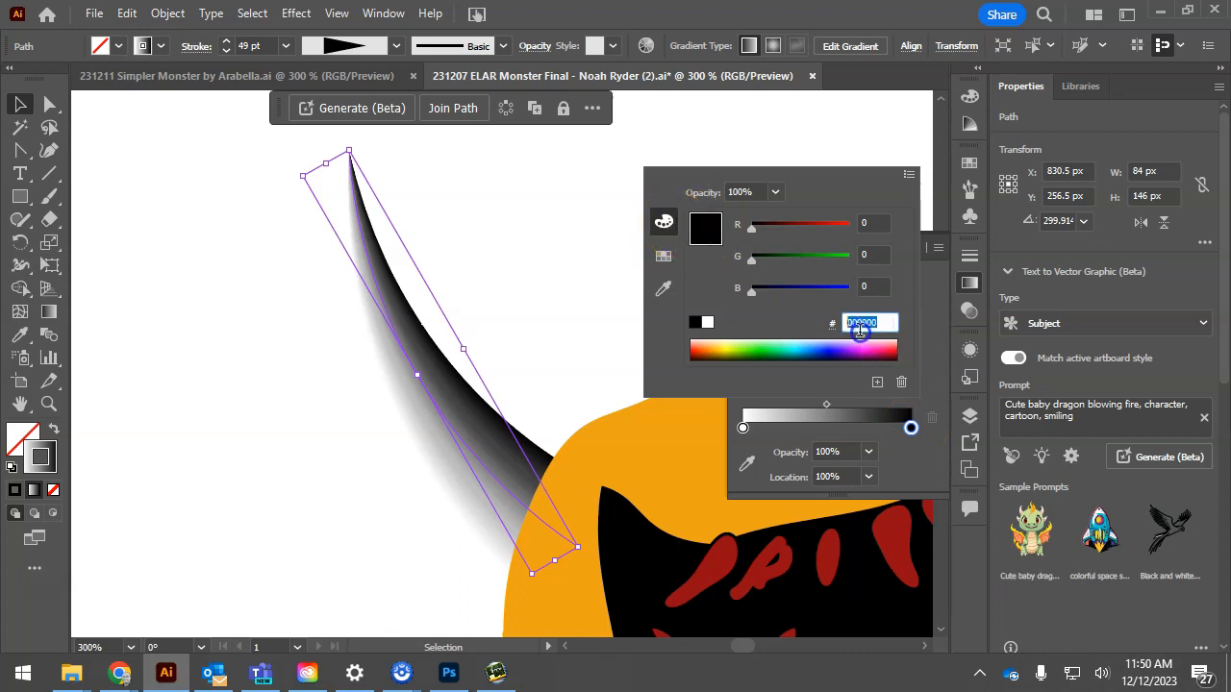
type("22B573")
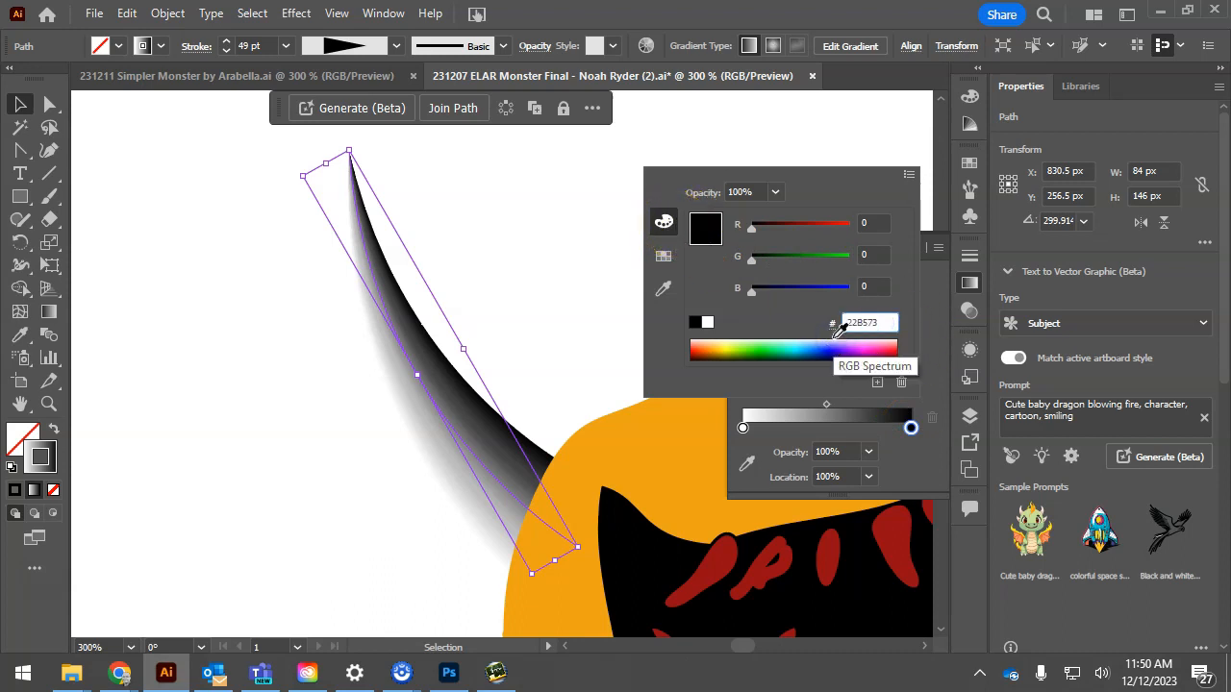
key("Return")
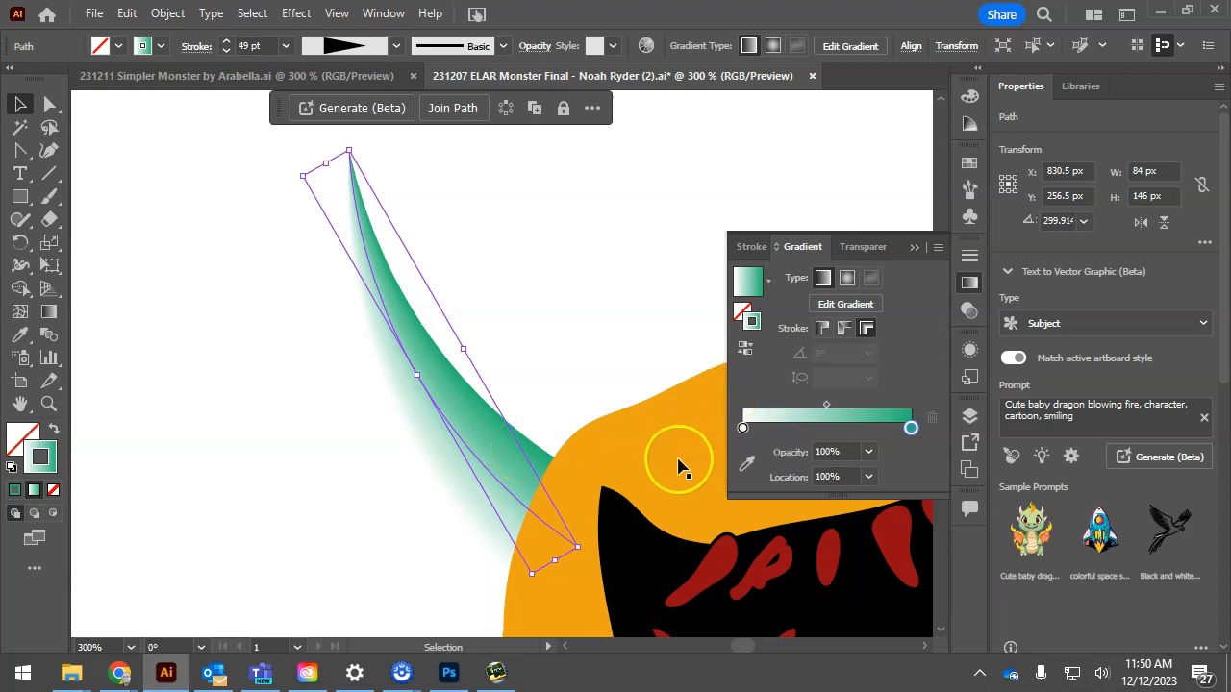
Arrange the horn's gradient with green stops at 0% and about 96% and a single pale green stop at about 52%
left_click_drag(742, 427, 826, 427)
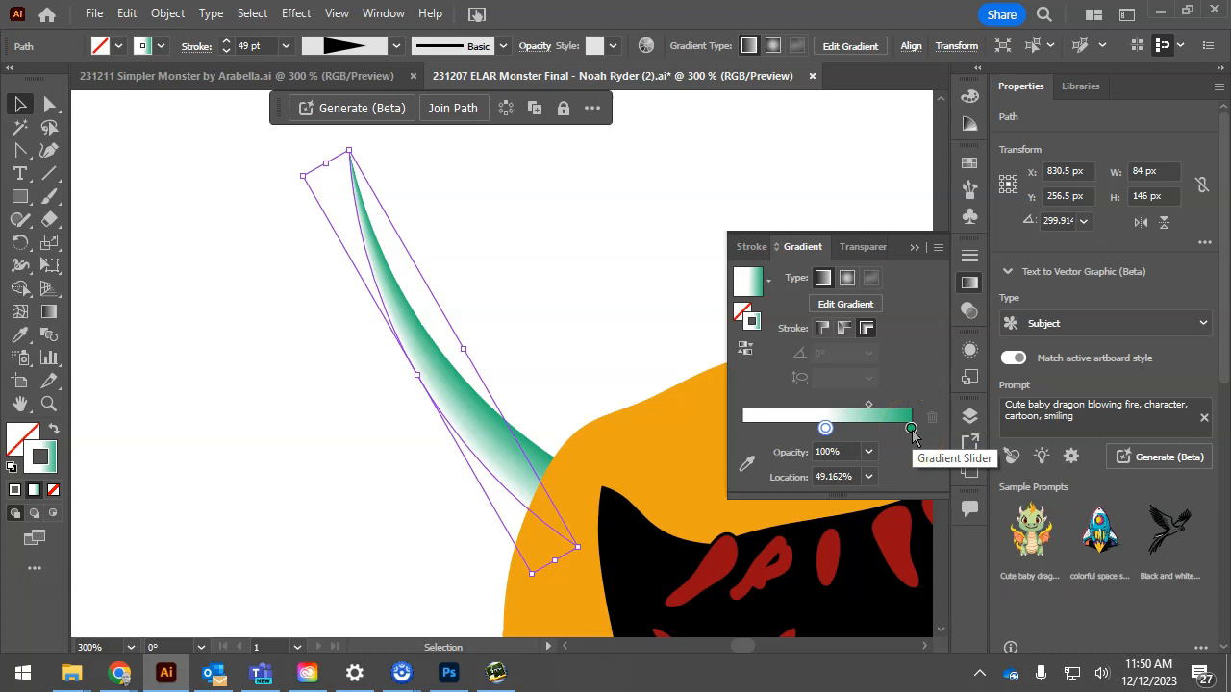
left_click_drag(911, 435, 883, 435)
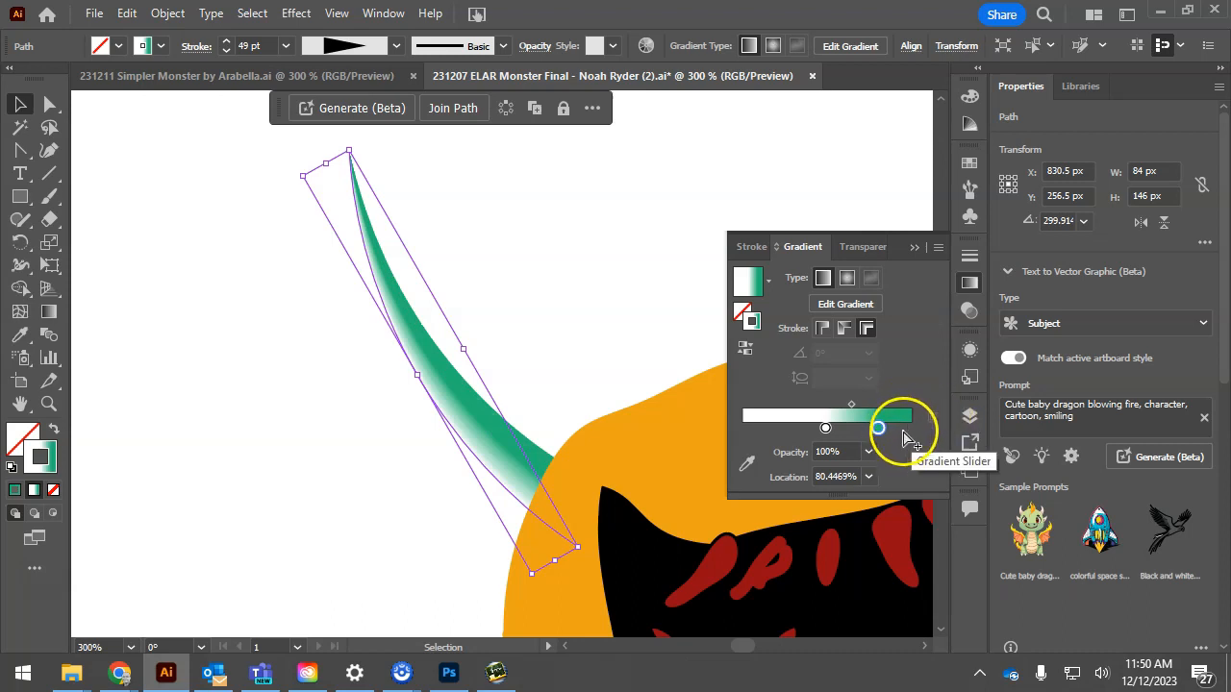
left_click(906, 429)
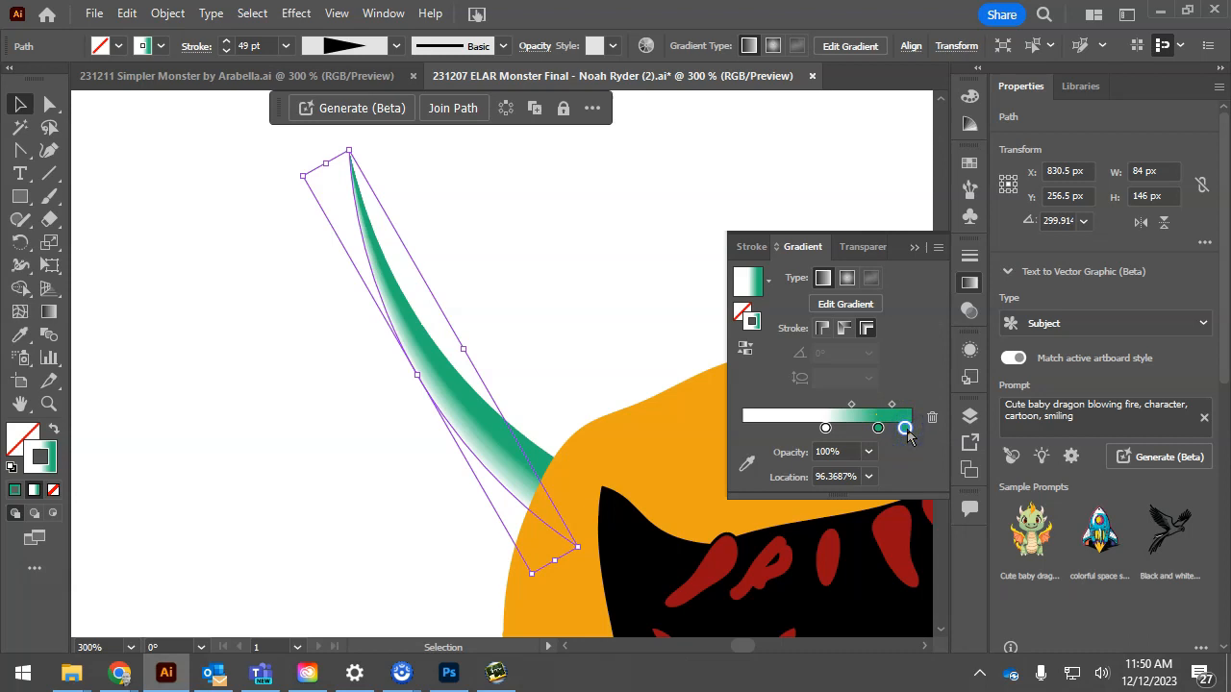
left_click_drag(878, 430, 721, 429)
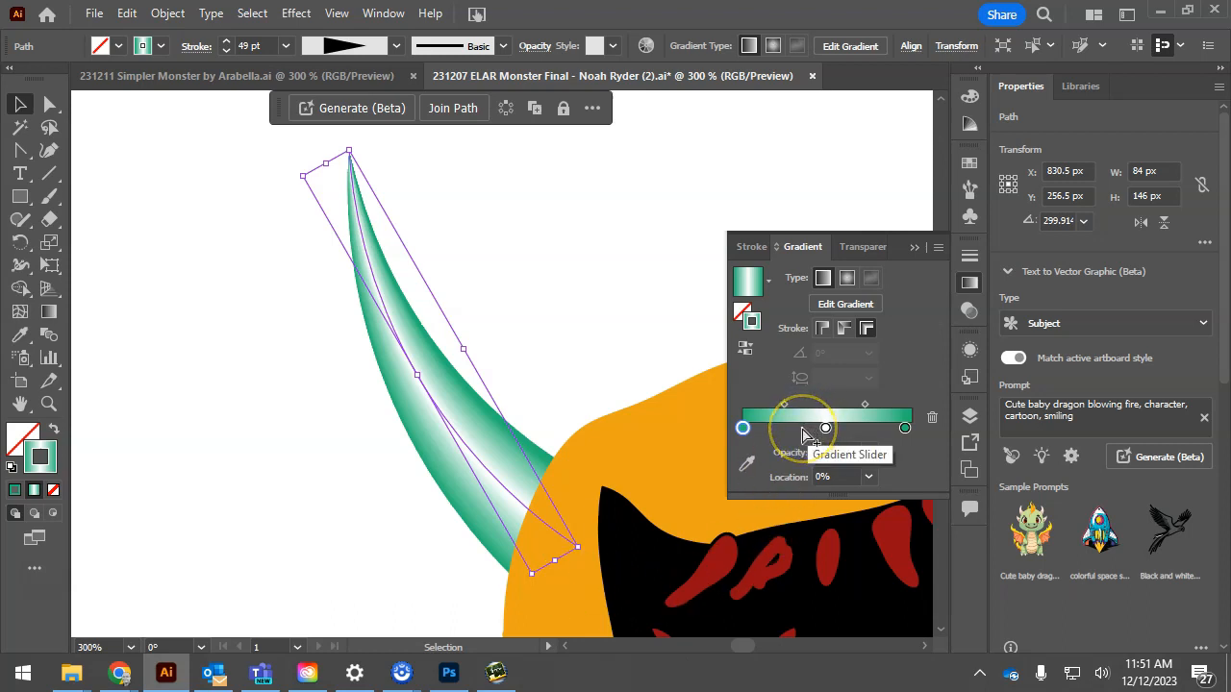
left_click(801, 429)
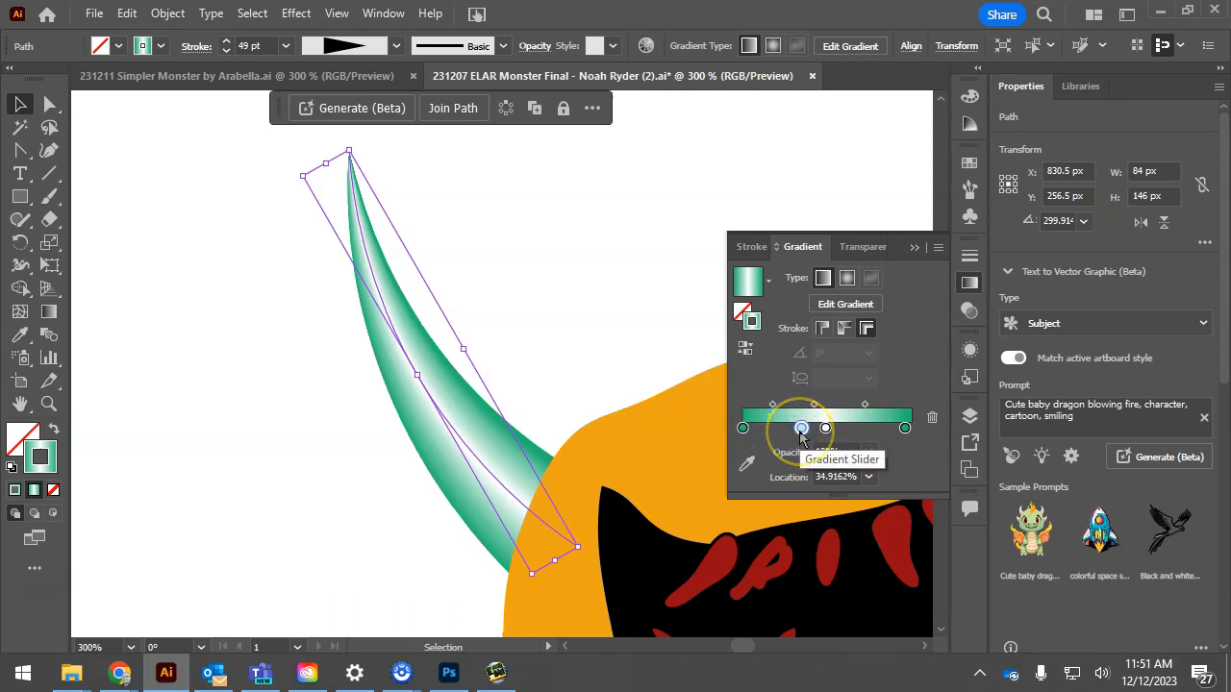
mouse_move(825, 428)
left_mouse_down()
mouse_move(822, 459)
mouse_move(814, 430)
mouse_move(831, 430)
left_mouse_up()
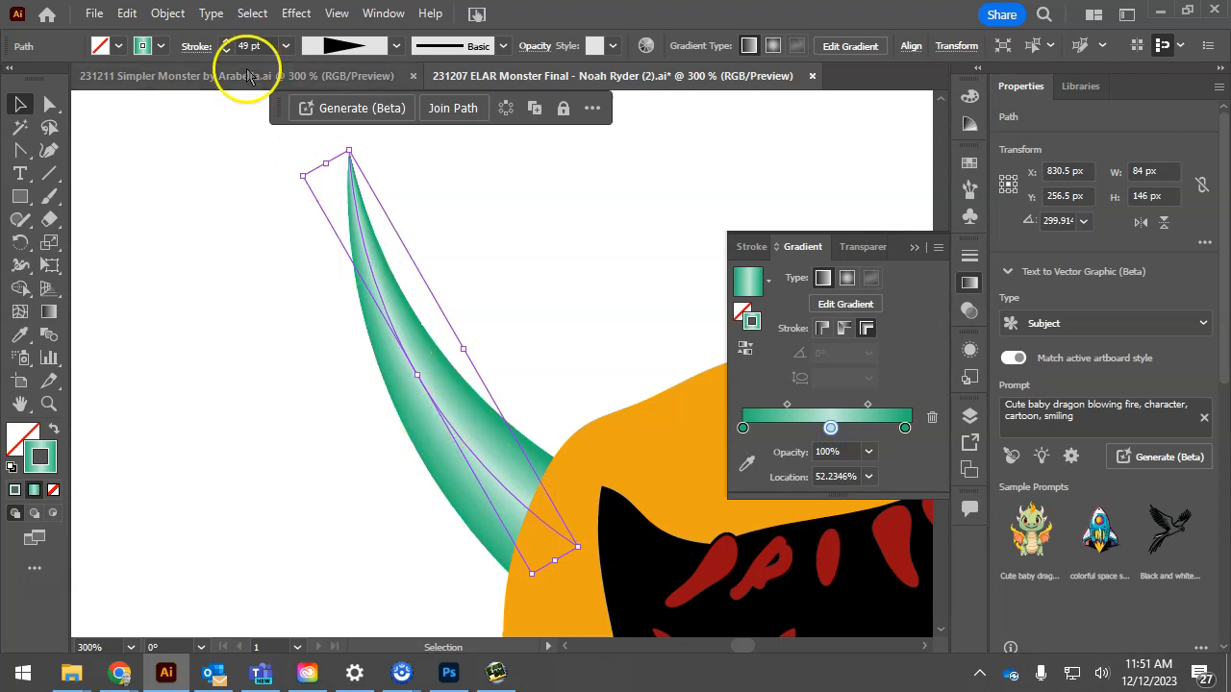
Add an Inner Glow effect to the left horn with Normal mode and black as the glow colour
left_click(303, 18)
mouse_move(373, 237)
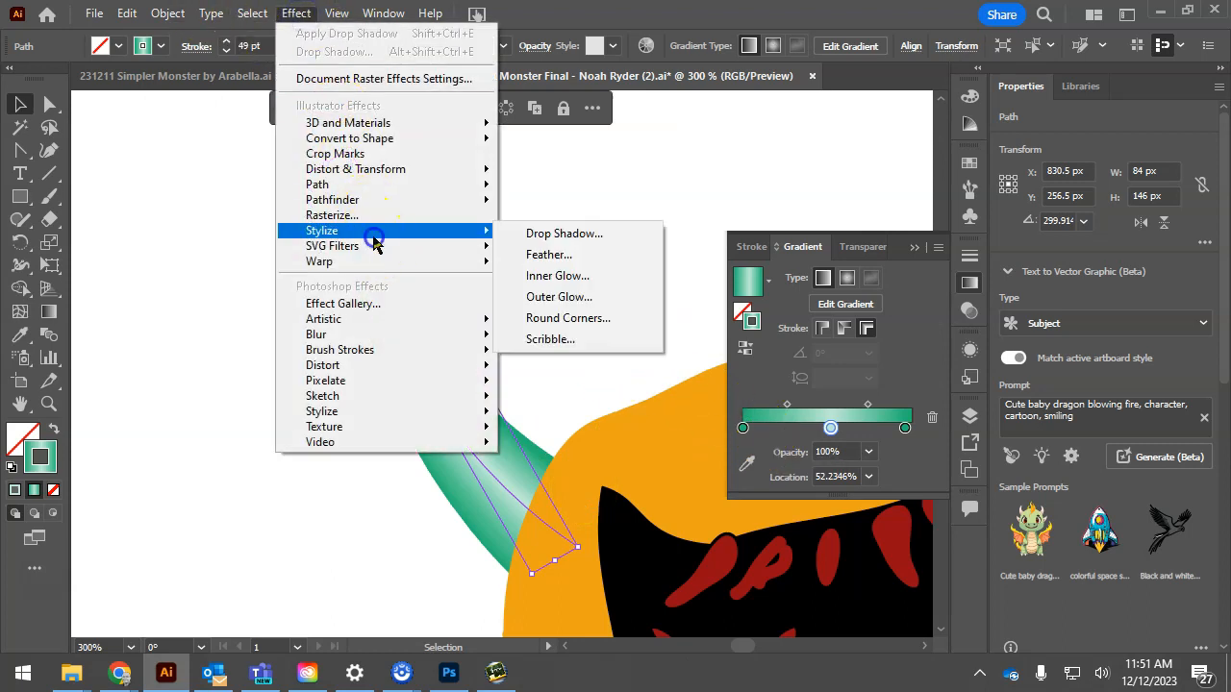
left_click(537, 277)
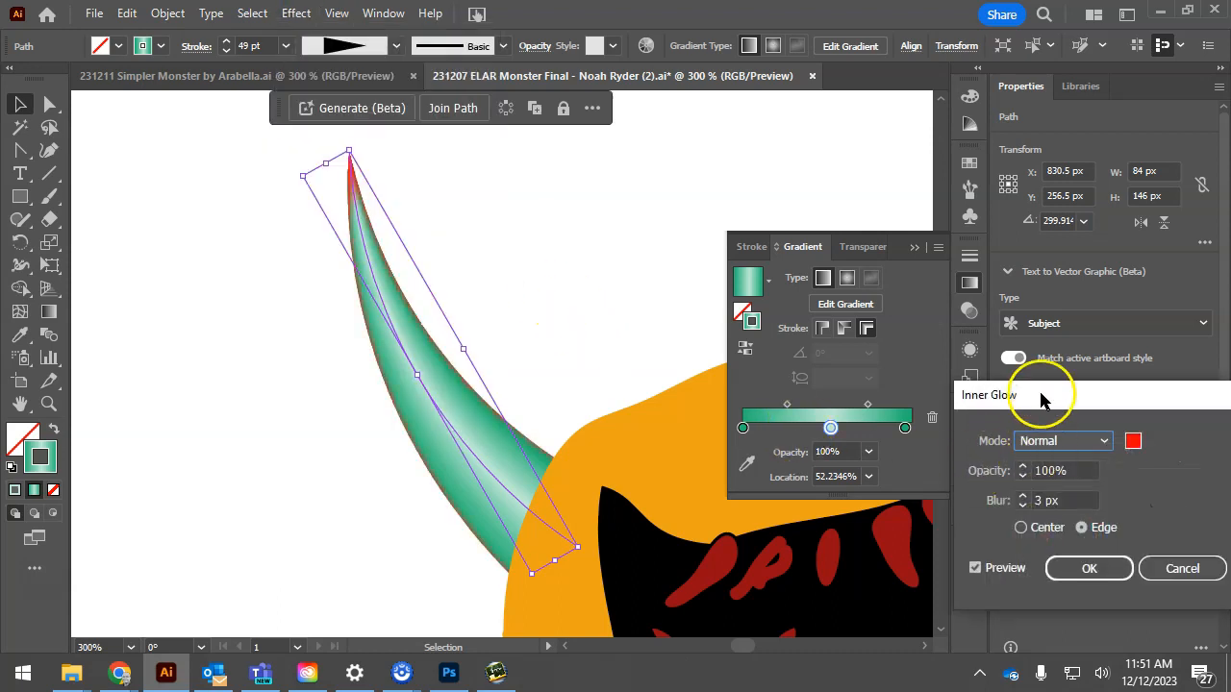
left_click_drag(1030, 393, 710, 182)
left_click(748, 224)
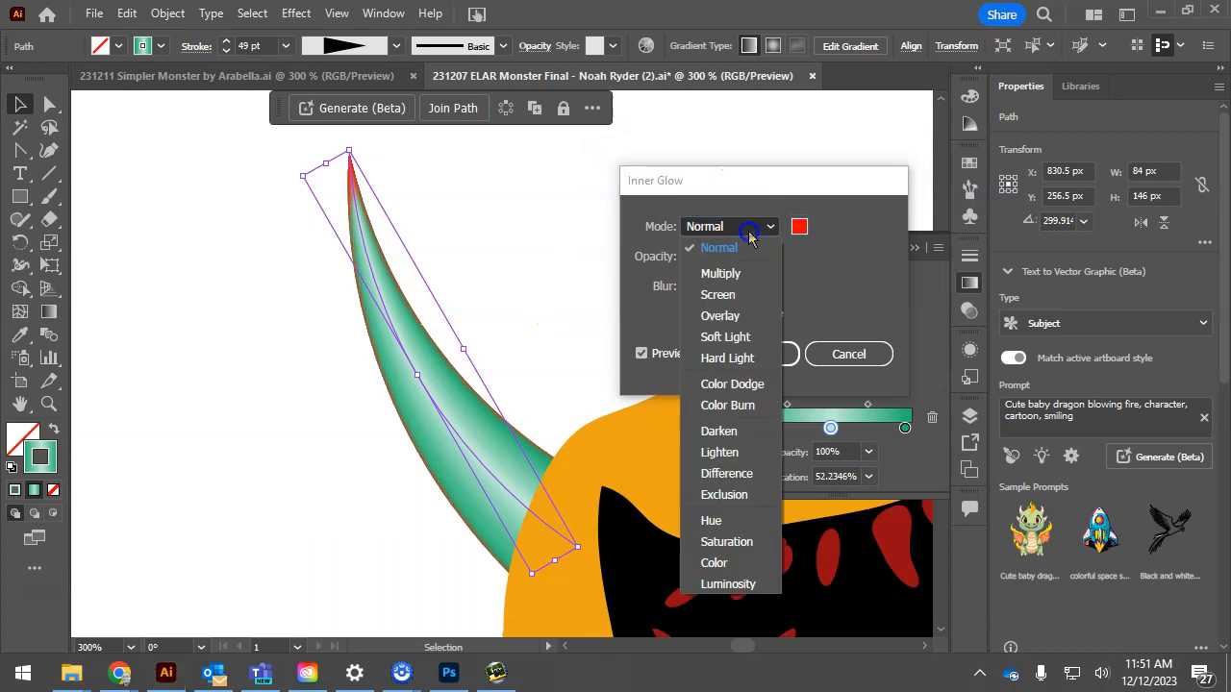
left_click(748, 249)
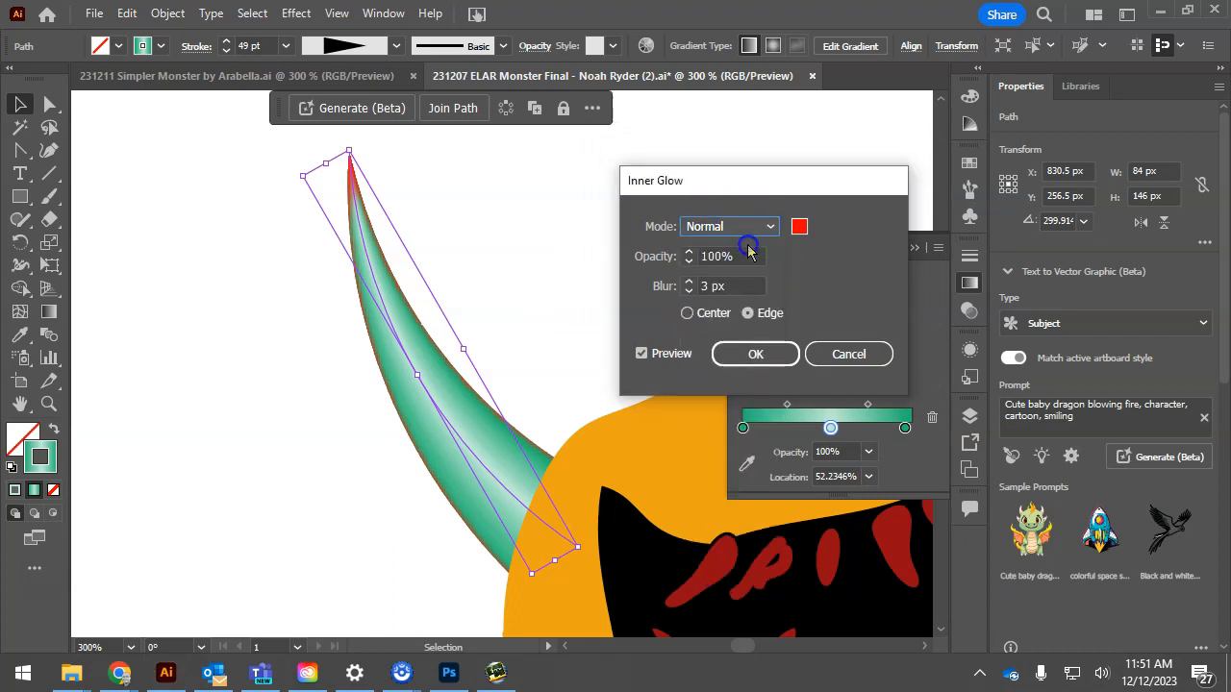
left_click(805, 227)
left_click_drag(805, 220, 802, 448)
left_click(1152, 213)
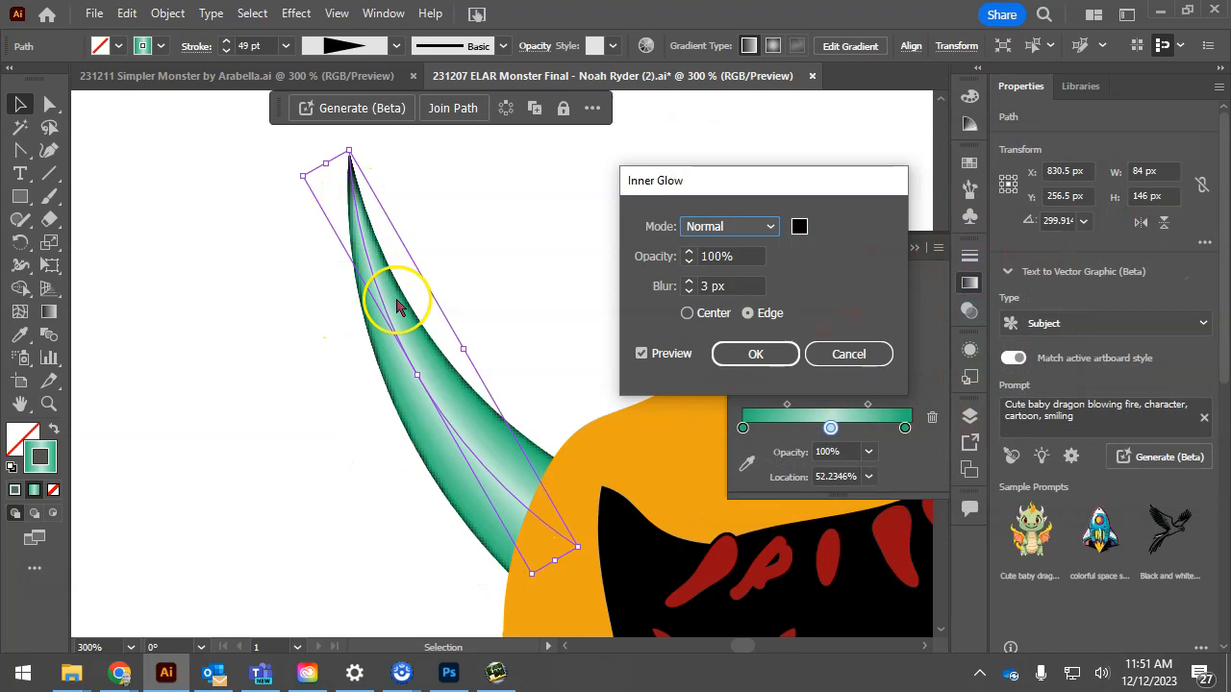
Set the inner glow's blur to 5 px with the Edge option and apply the effect
left_click(689, 283)
left_click(689, 282)
left_click(689, 283)
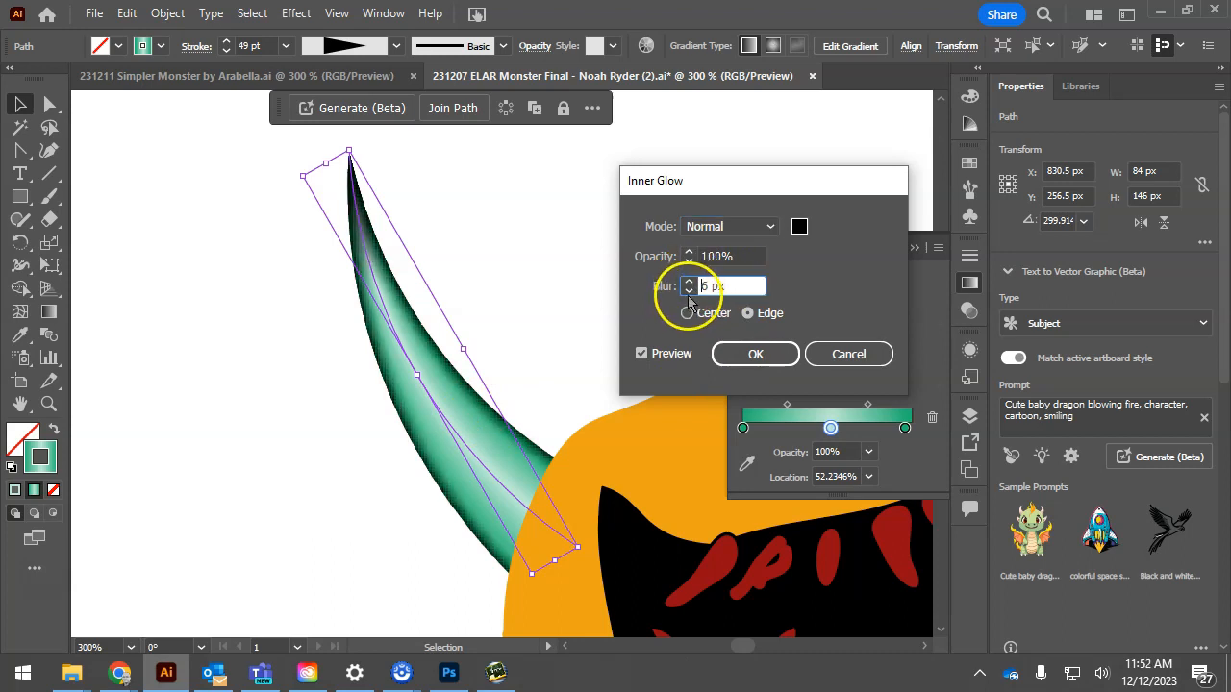
left_click(689, 291)
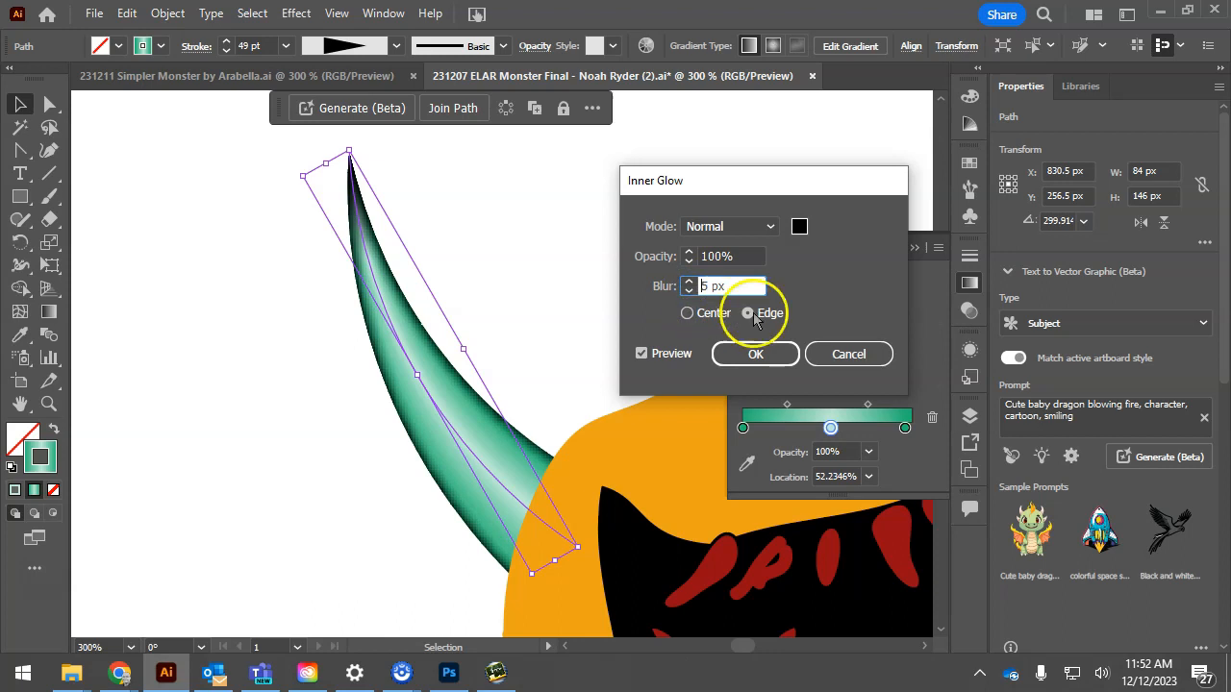
left_click(688, 313)
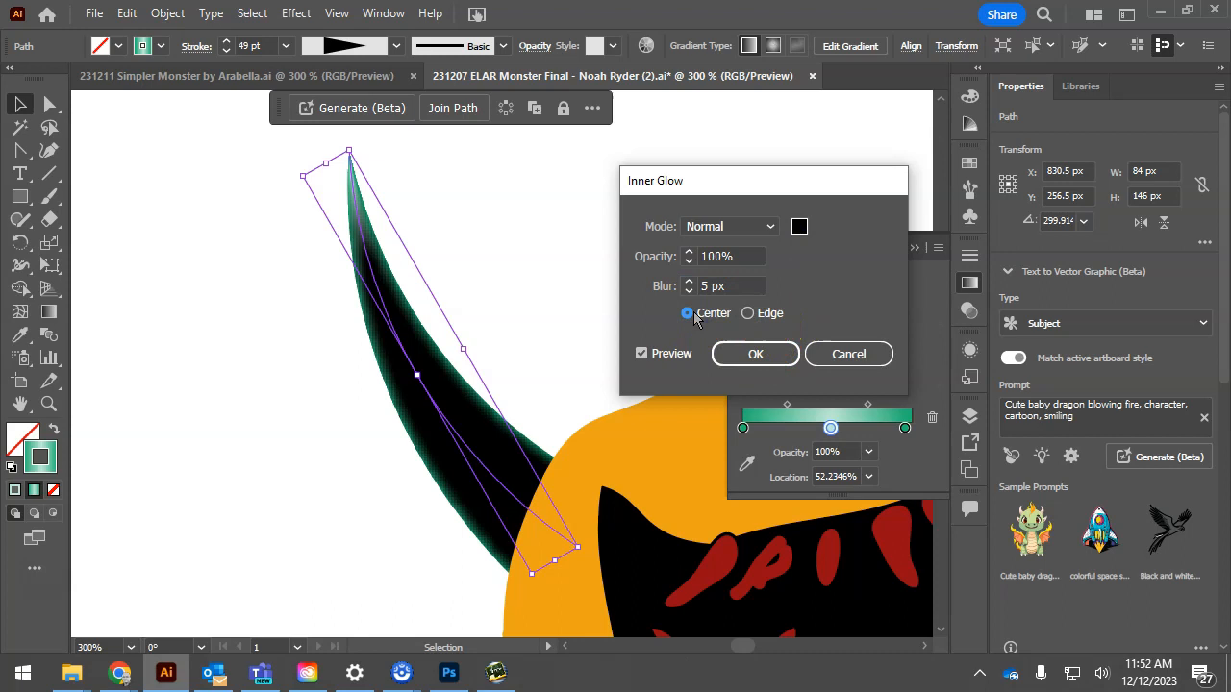
left_click(748, 314)
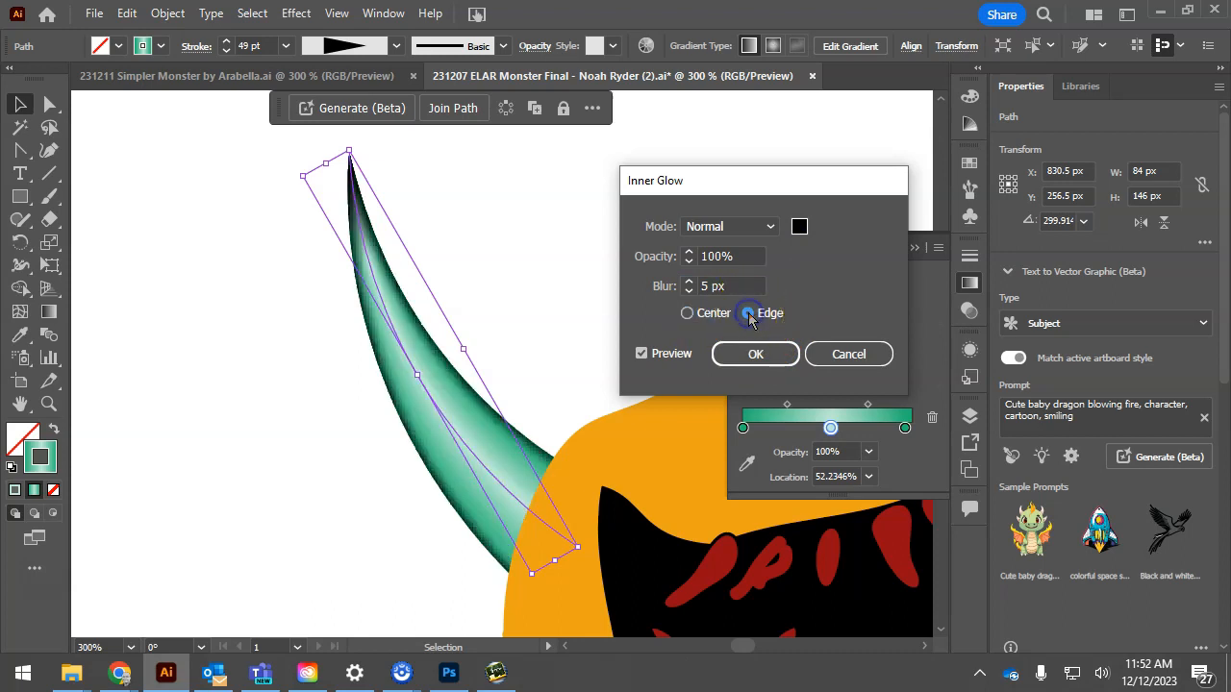
left_click(755, 354)
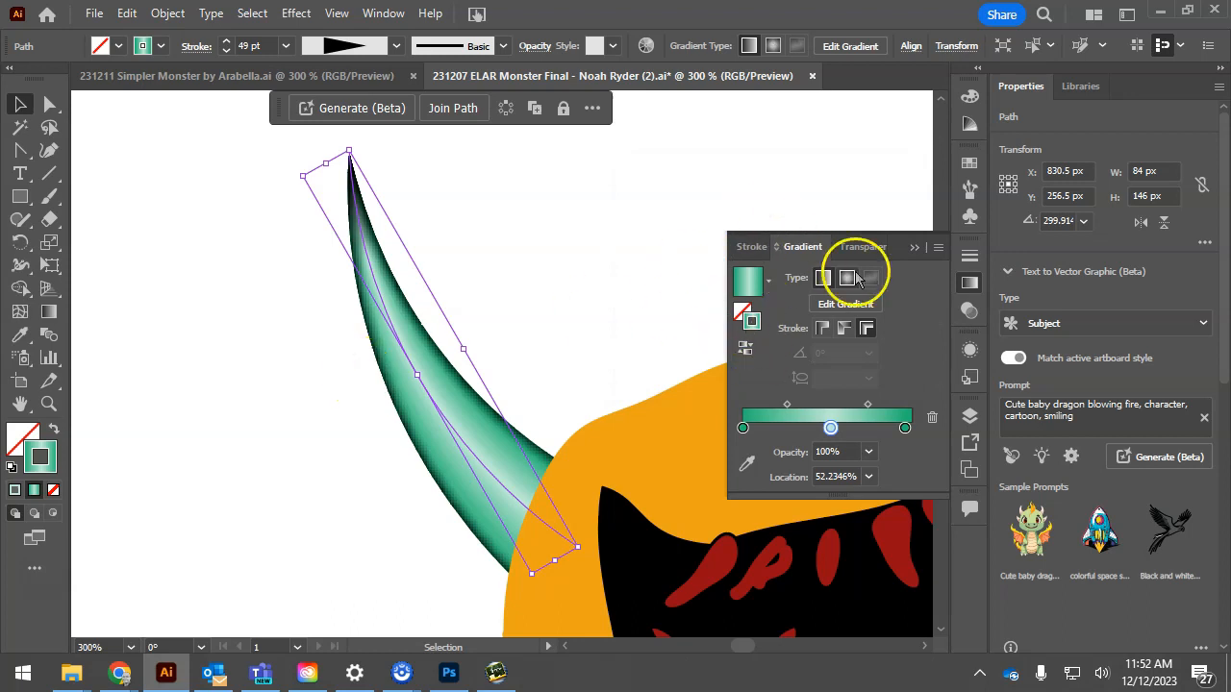
Select the right horn and copy the hex code of its teal stroke colour
left_click(915, 249)
key("space")
left_click_drag(711, 298, 196, 227)
left_click_drag(484, 252, 421, 325)
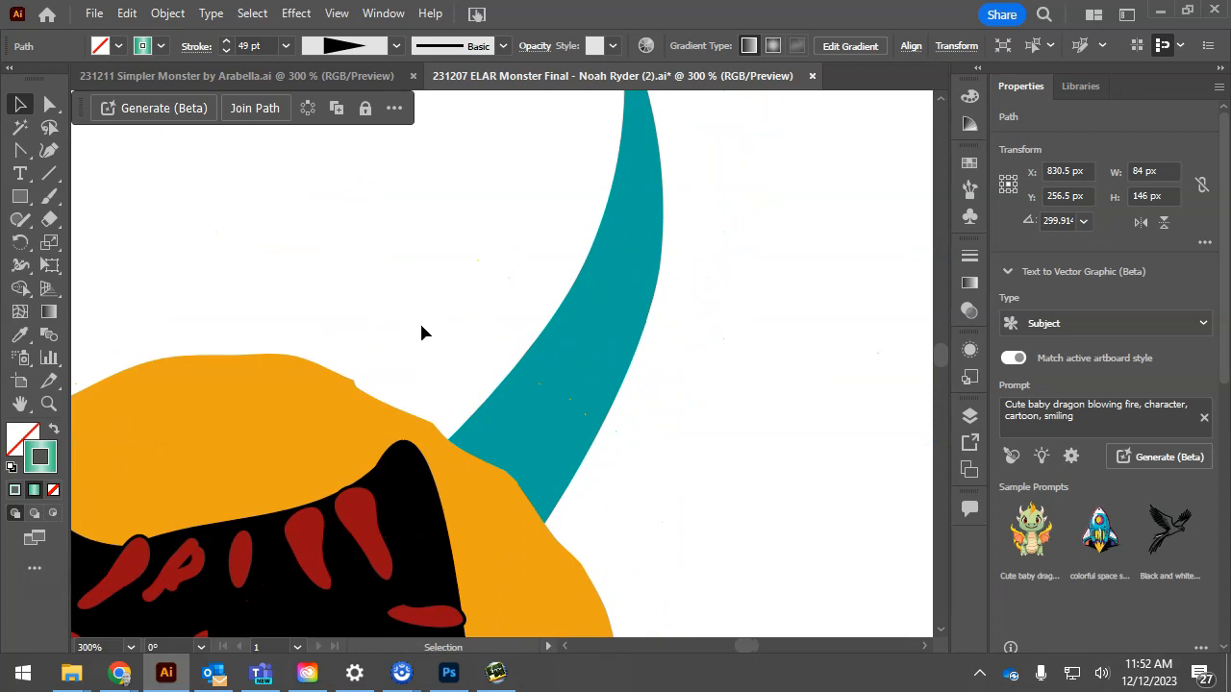
left_click(589, 380)
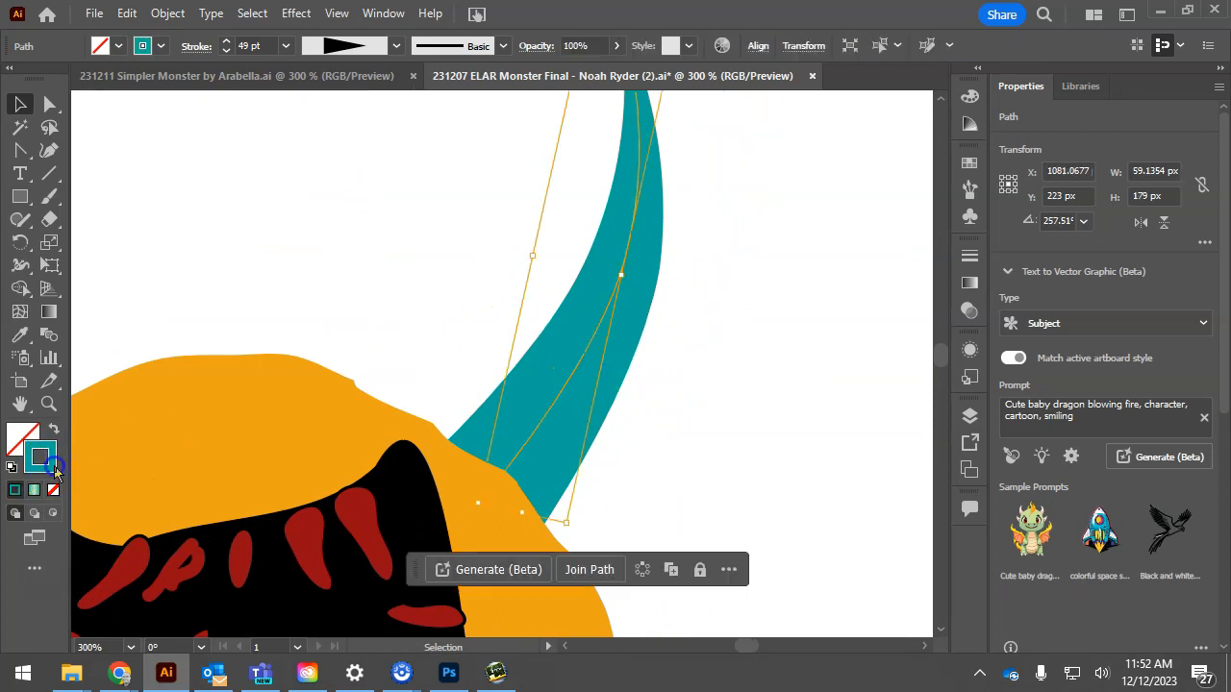
double_click(39, 458)
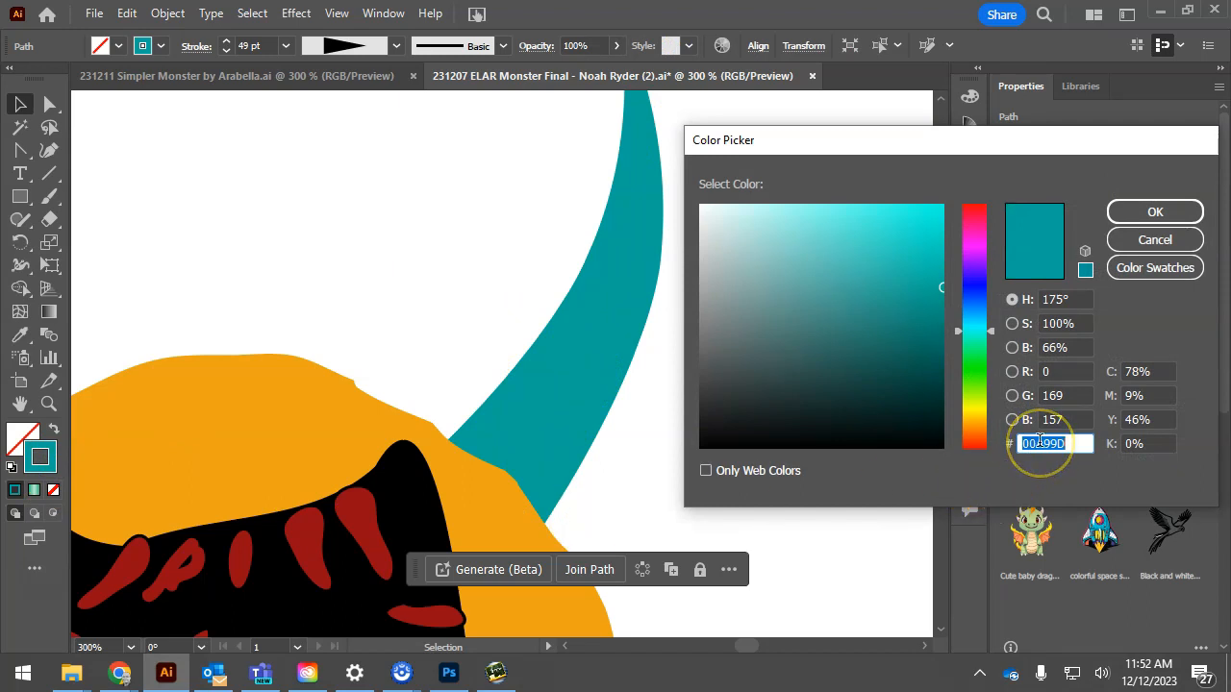
left_click(1153, 211)
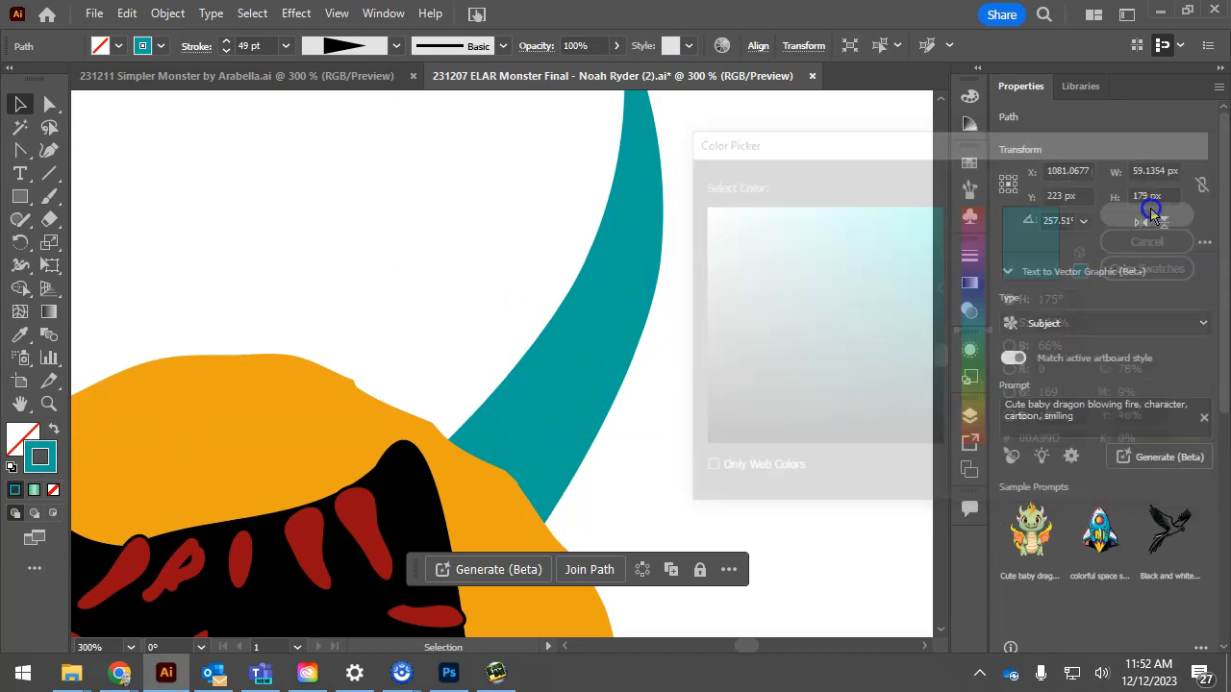
Apply the gradient across the right horn's stroke and set both of its outer stops to hex 00A99D
left_click(34, 489)
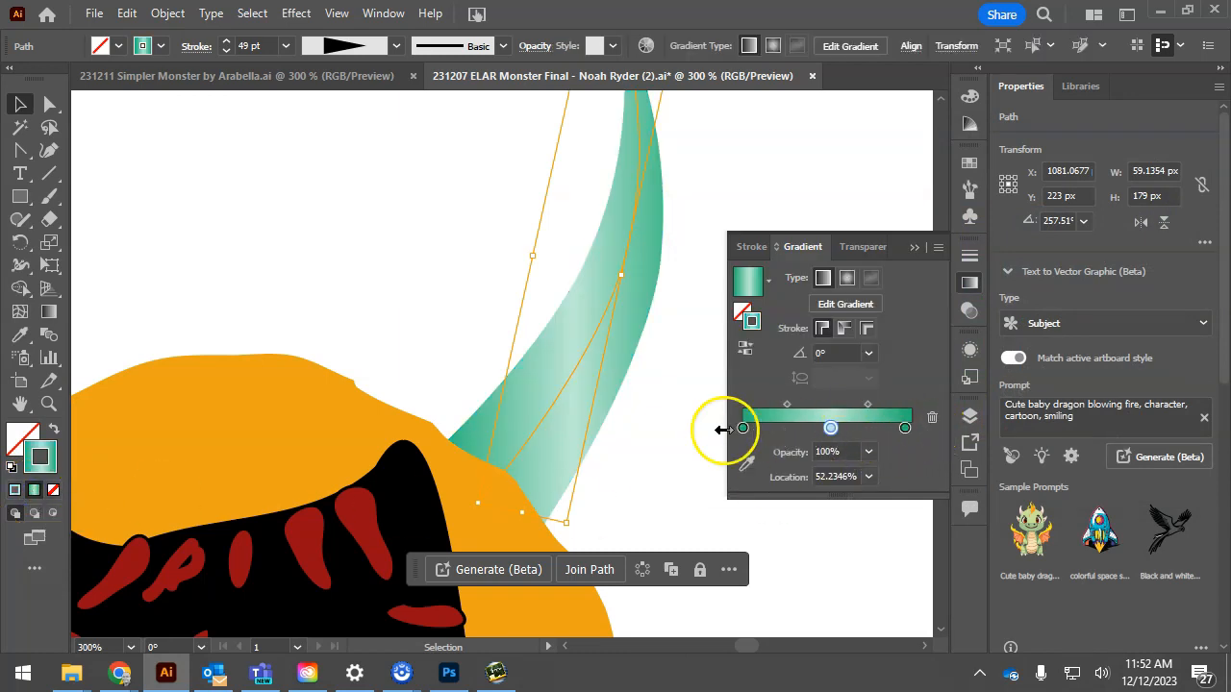
left_click(868, 329)
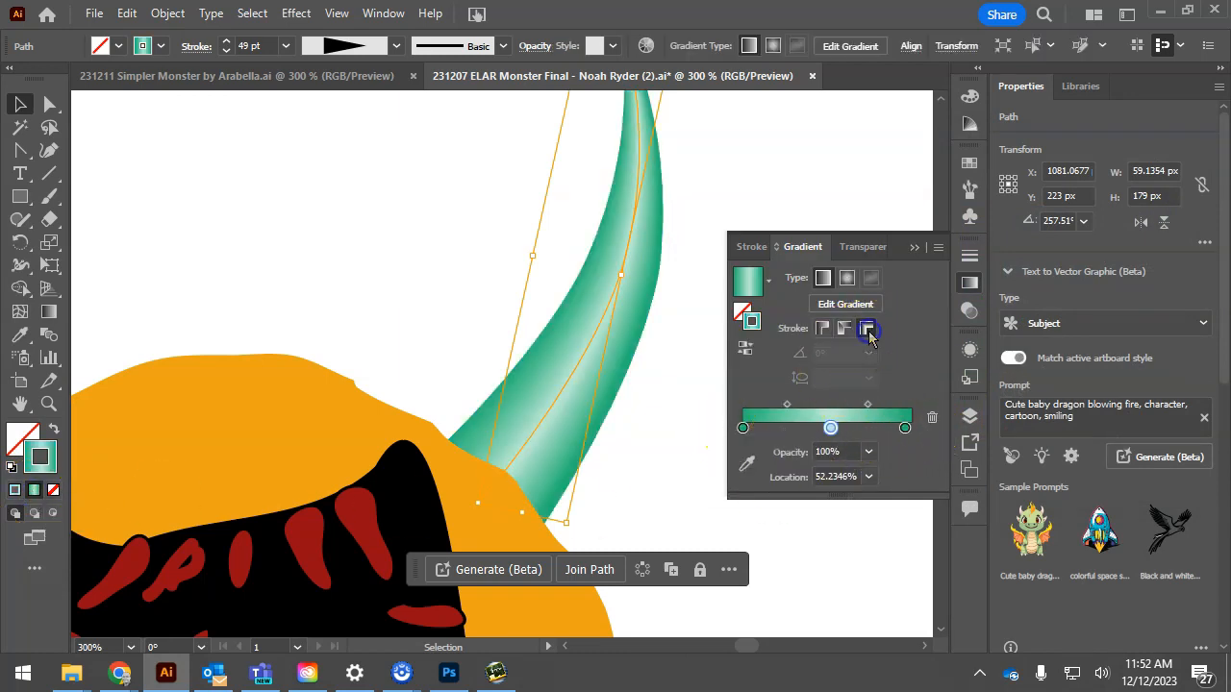
left_click(904, 428)
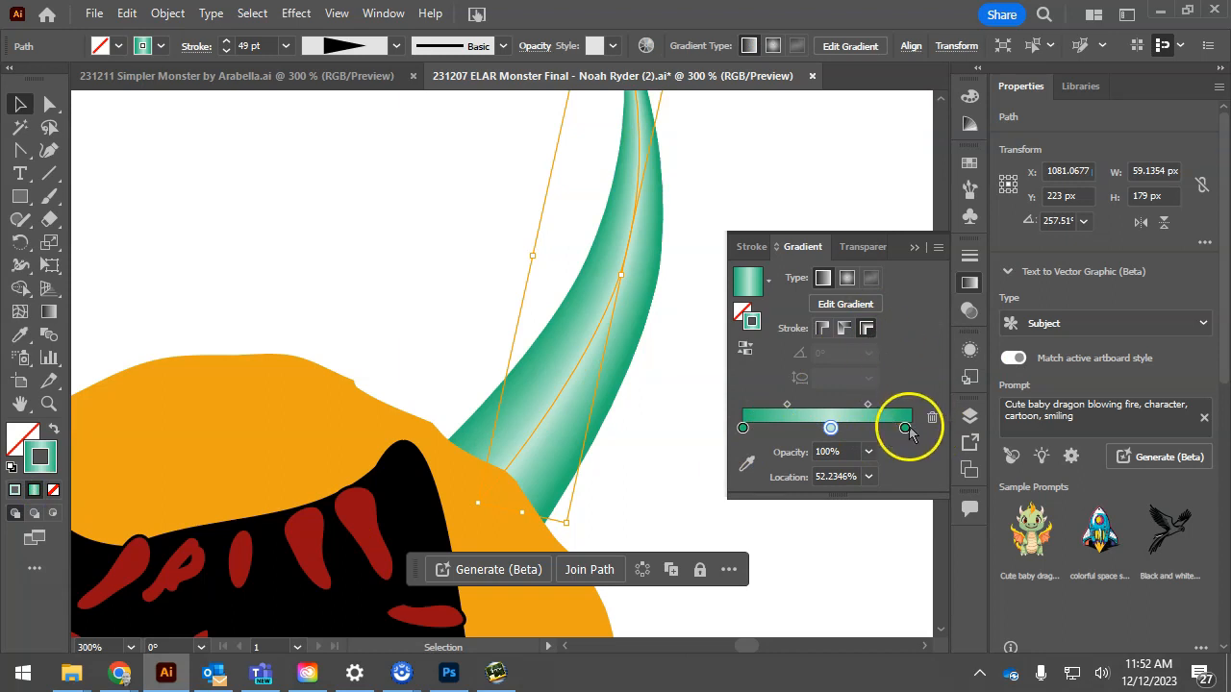
double_click(905, 428)
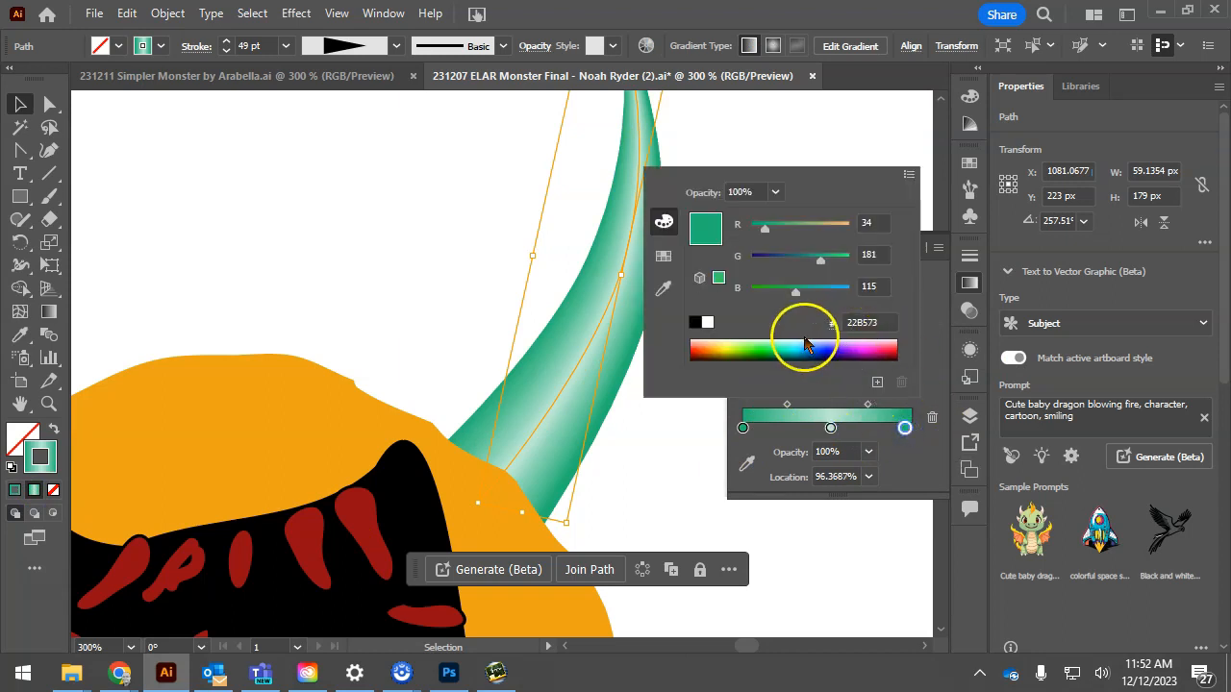
left_click(834, 327)
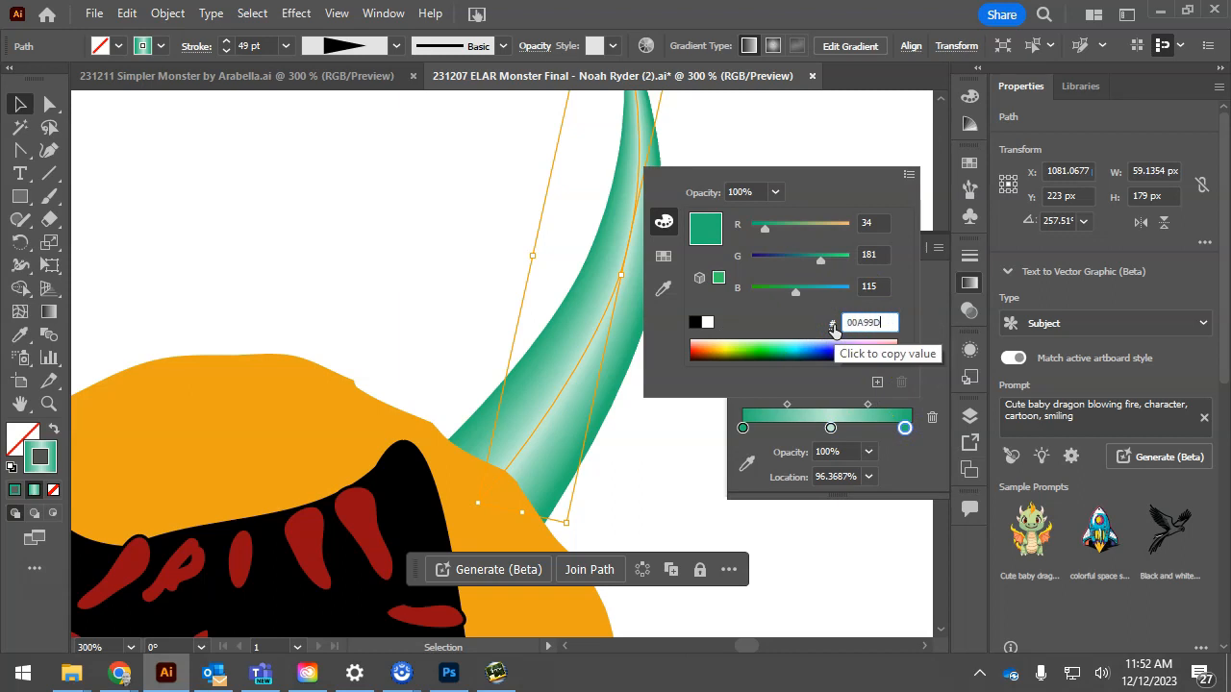
key("Return")
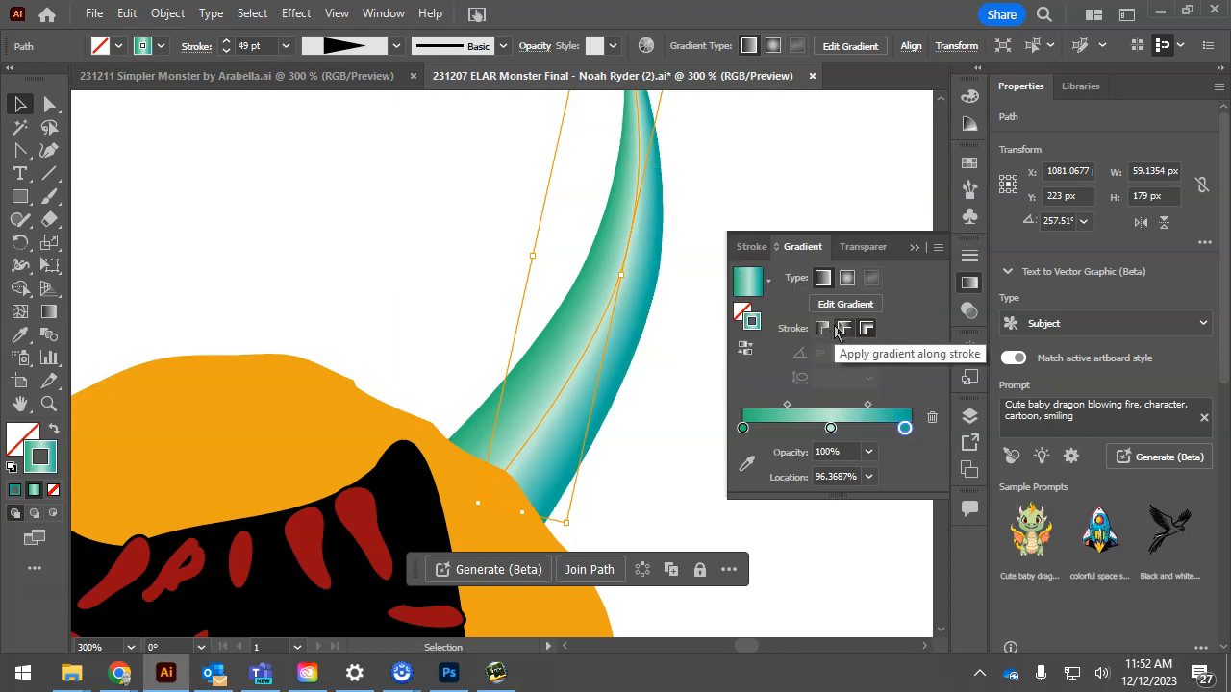
double_click(742, 426)
left_click_drag(877, 323, 863, 322)
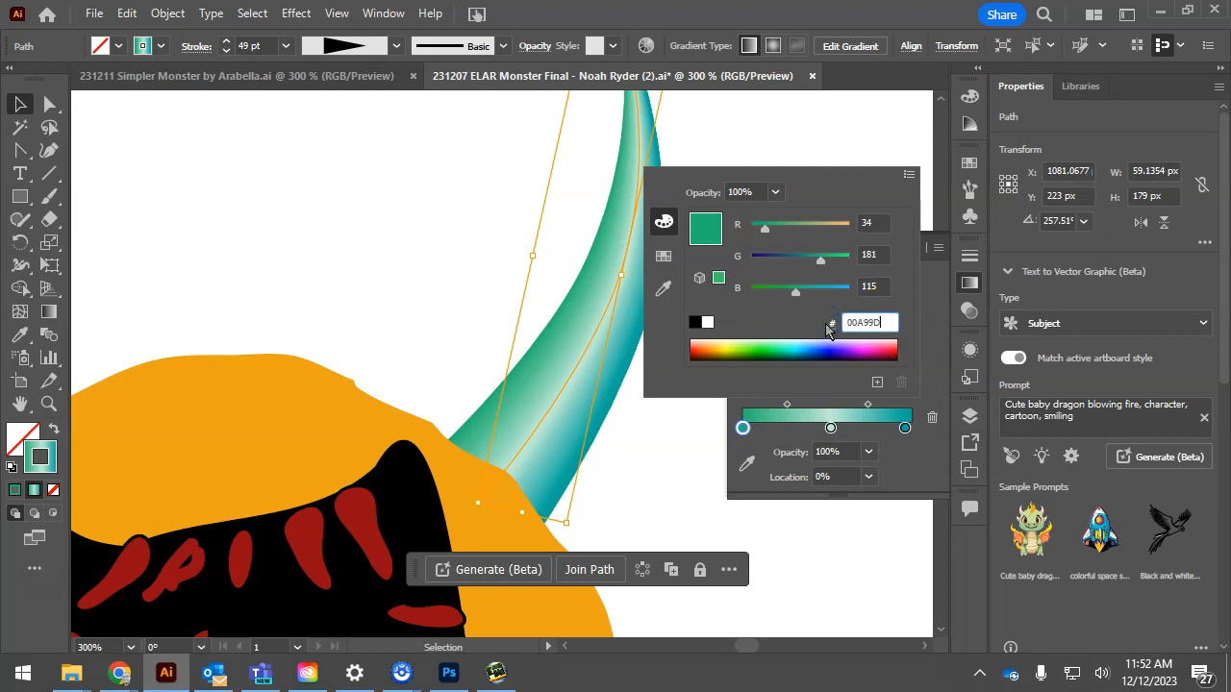
key("Return")
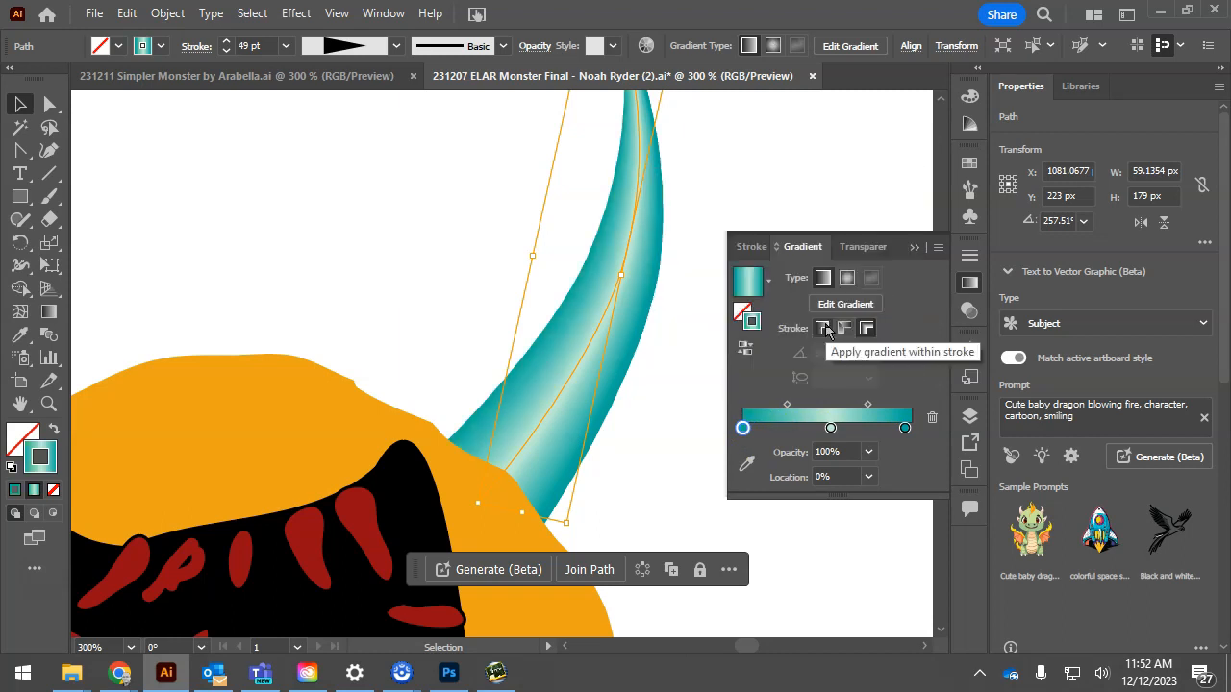
Apply the last-used Inner Glow effect to the right horn and deselect it
left_click(296, 15)
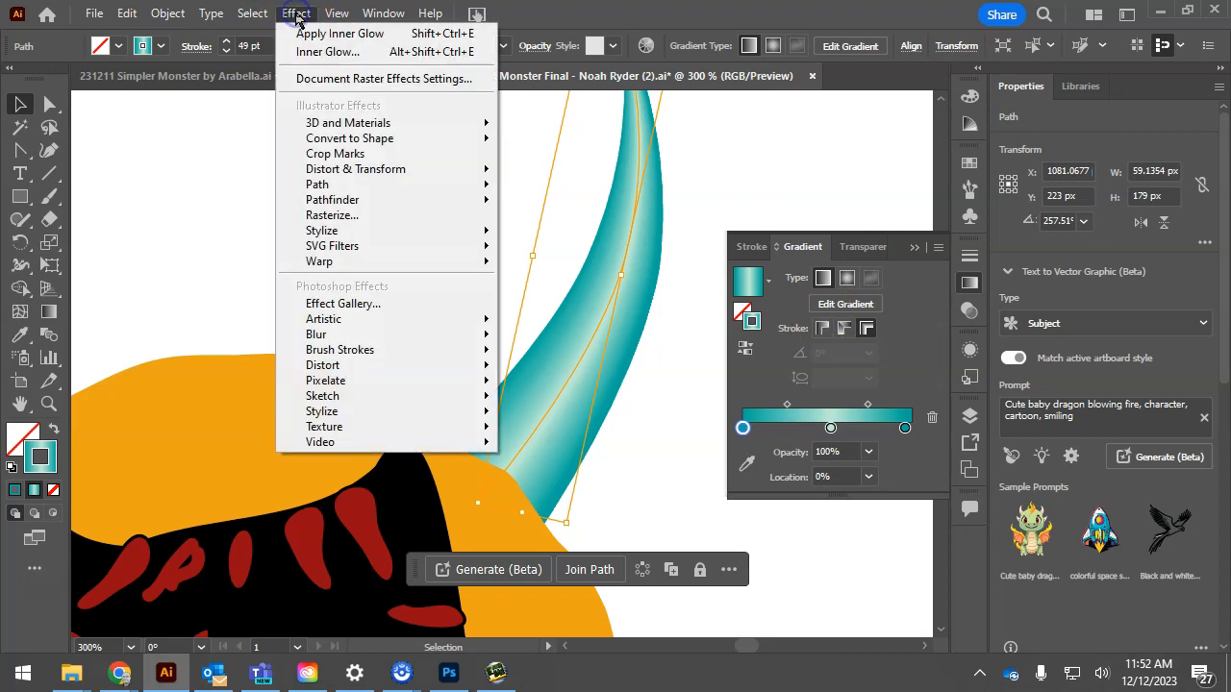
left_click(306, 32)
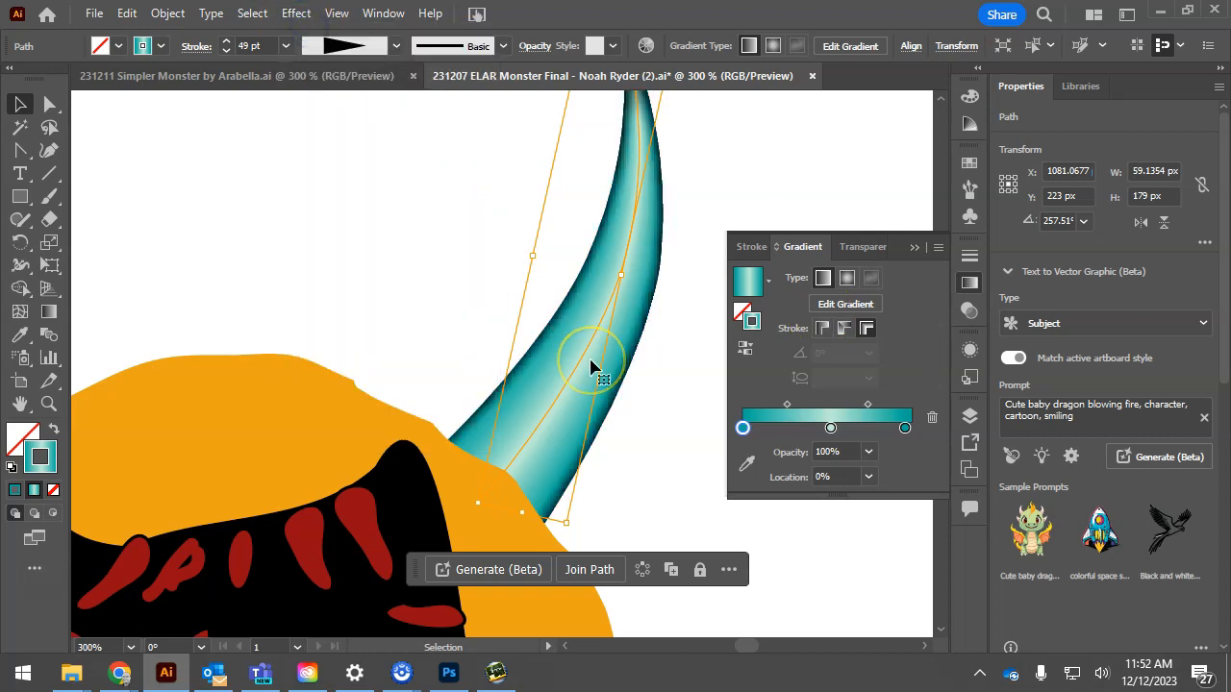
key("ctrl+minus")
key("ctrl+minus")
key("space")
left_click_drag(353, 307, 472, 253)
left_click(671, 446)
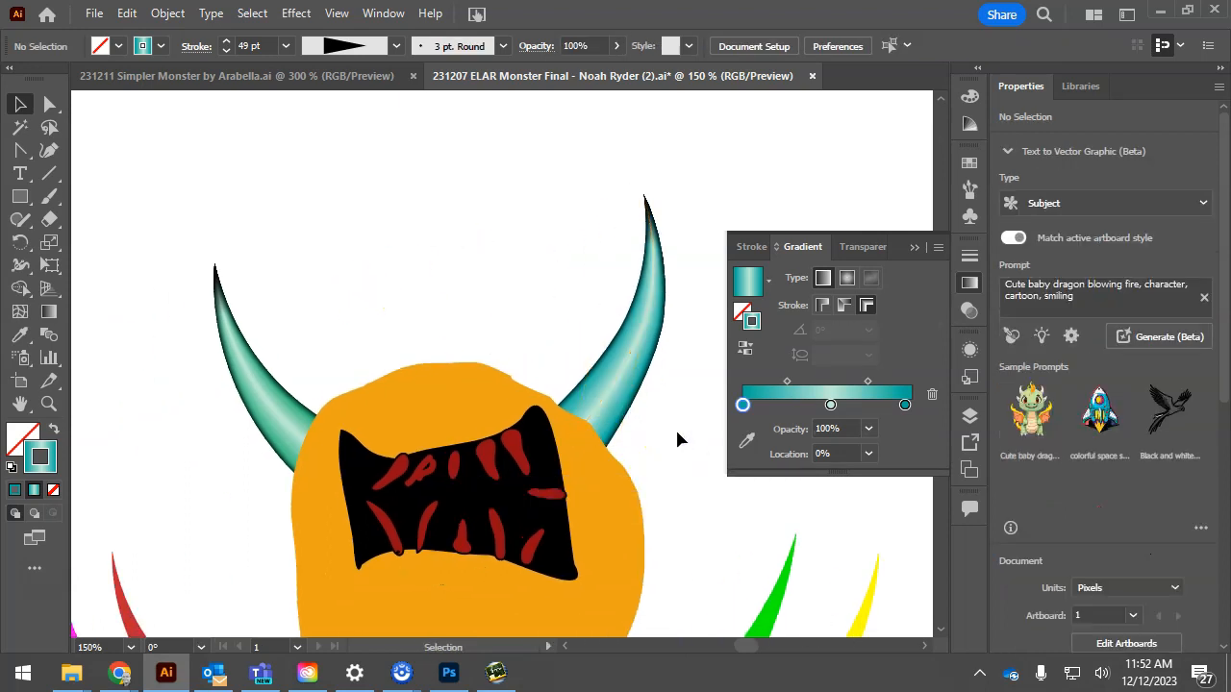
Select the green tentacle on the monster's right-hand side and copy the hex code of its stroke colour
key("space")
left_click_drag(698, 538, 684, 241)
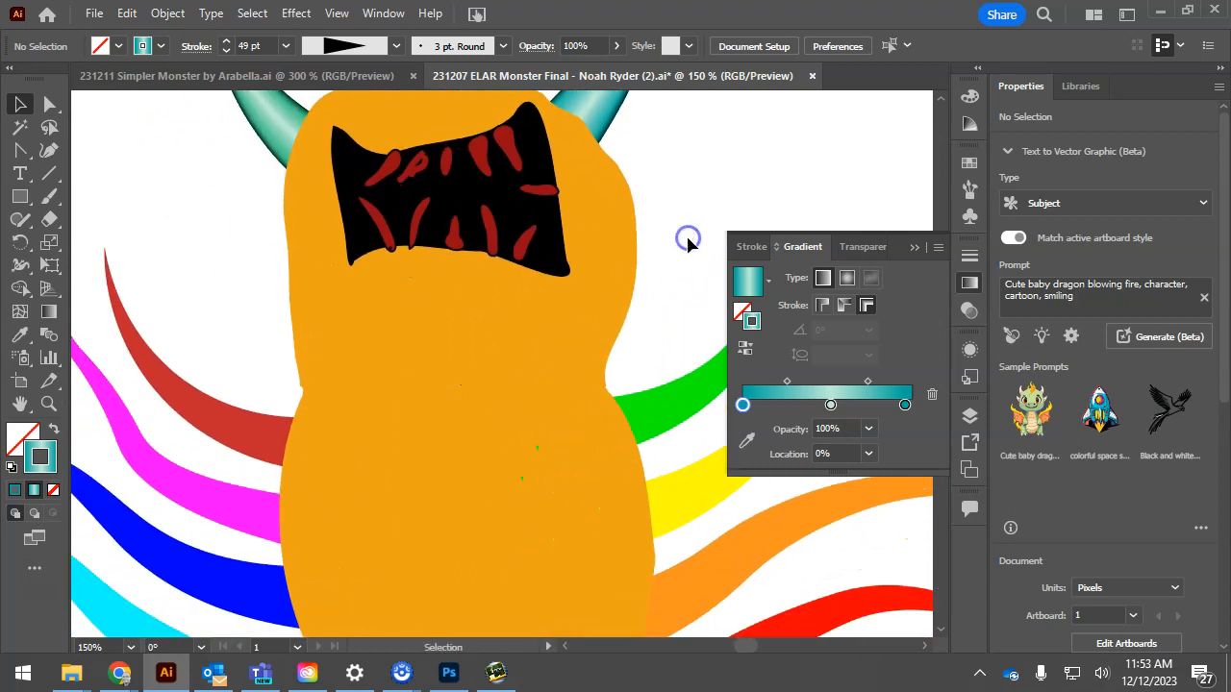
key("space")
left_click_drag(669, 105, 600, 358)
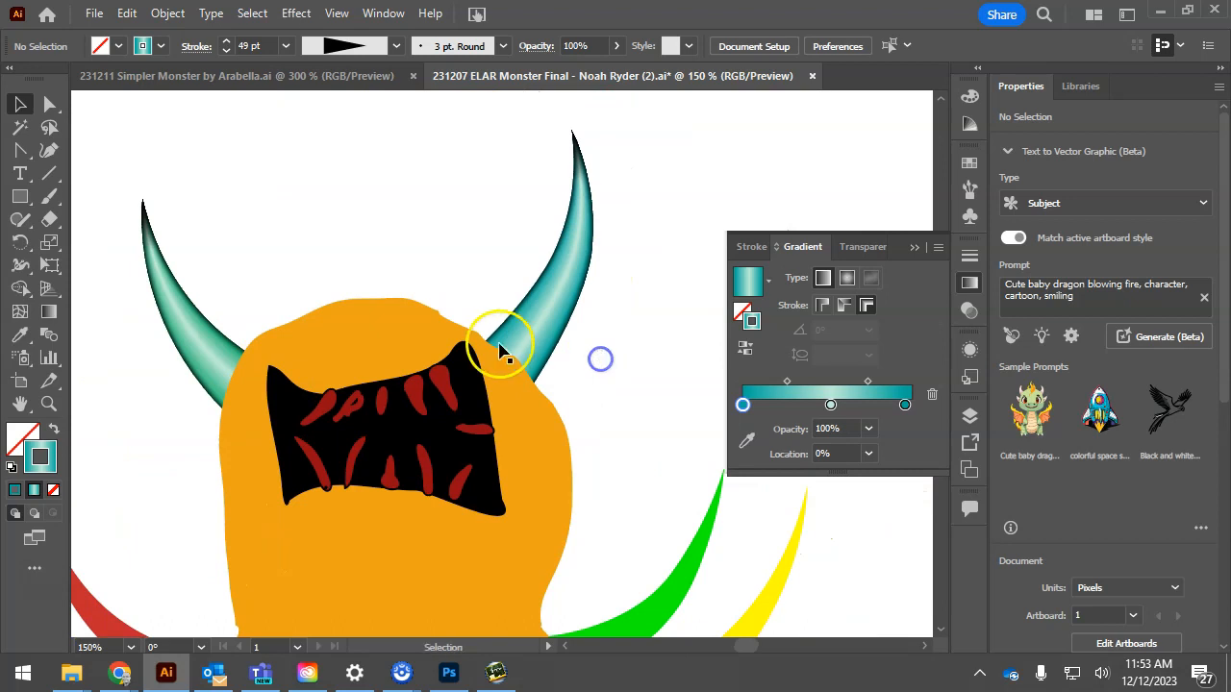
key("space")
left_click_drag(635, 450, 573, 236)
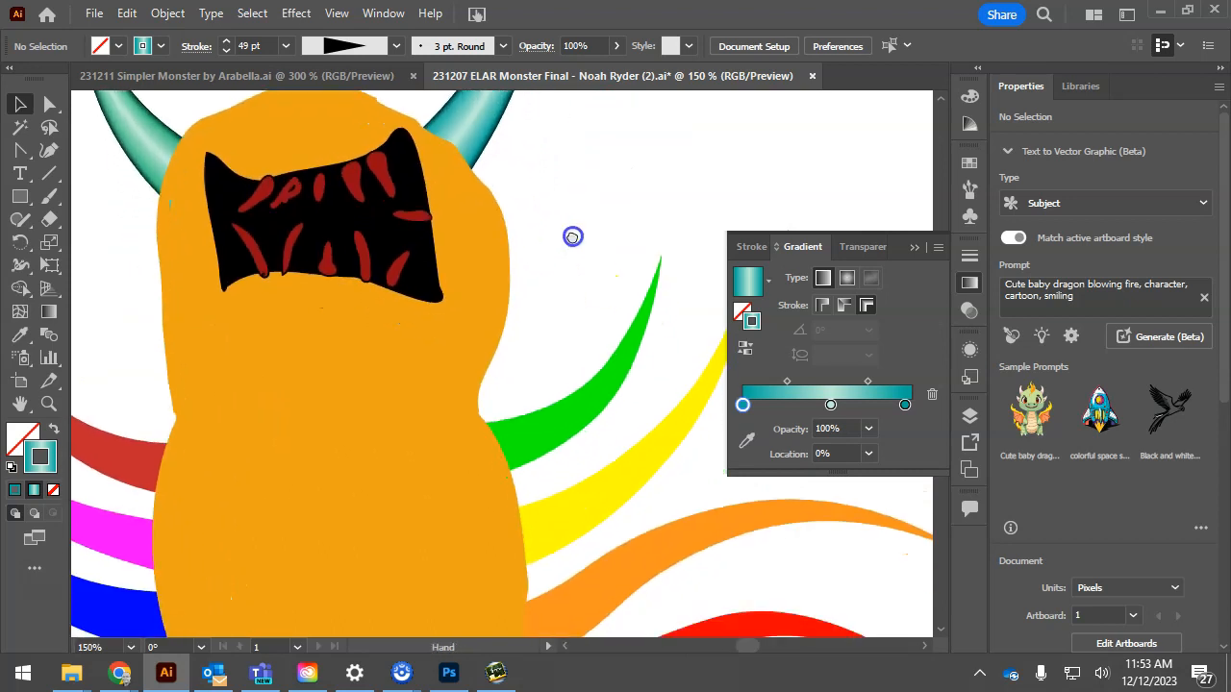
left_click(583, 406)
left_click(53, 467)
double_click(53, 468)
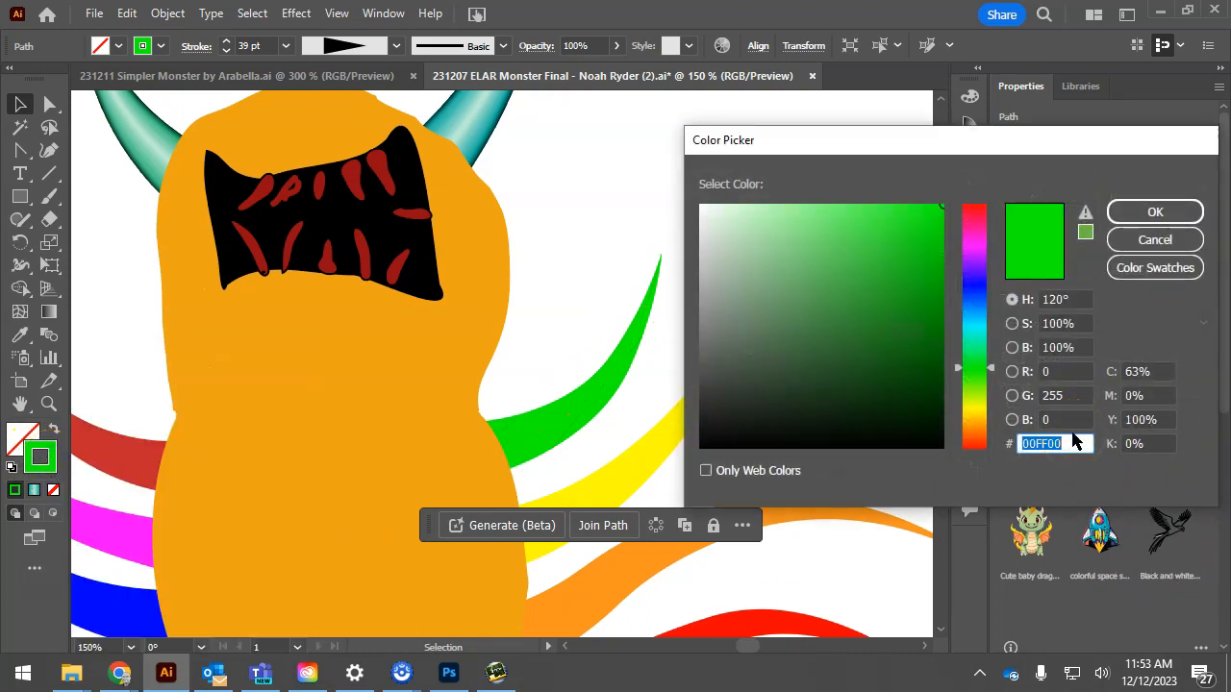
left_click(1153, 213)
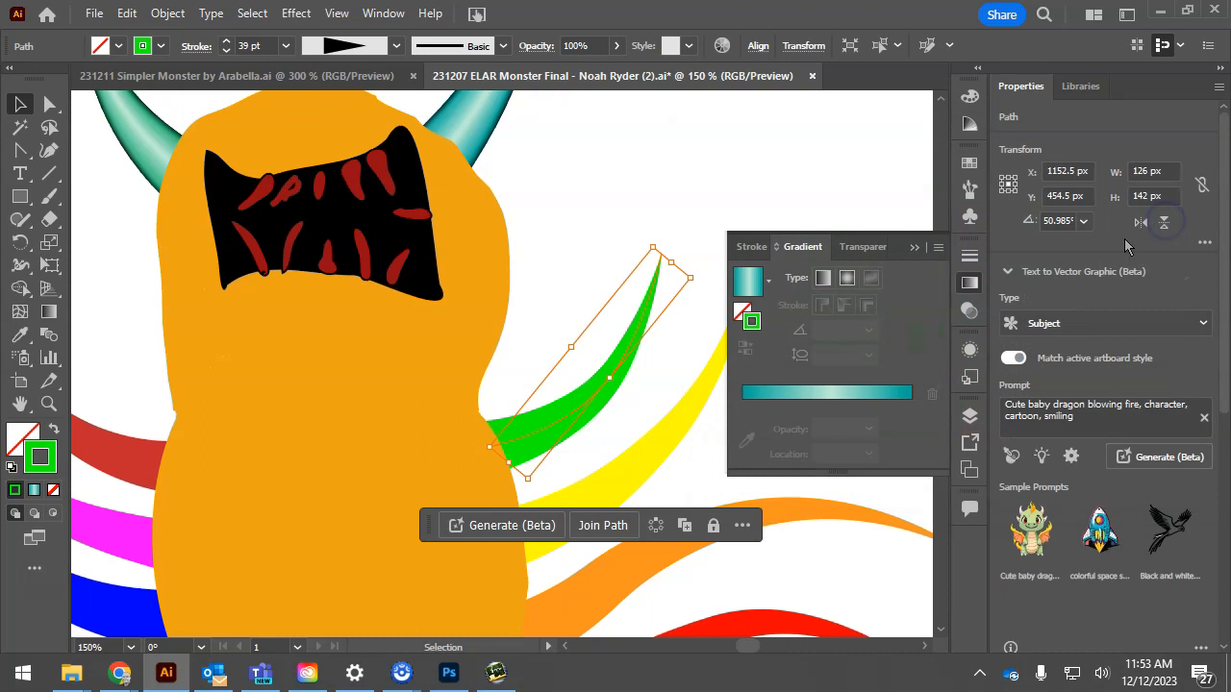
Apply the gradient across the green tentacle's stroke and set the end stop at about 96% to hex 00FF00
left_click(33, 492)
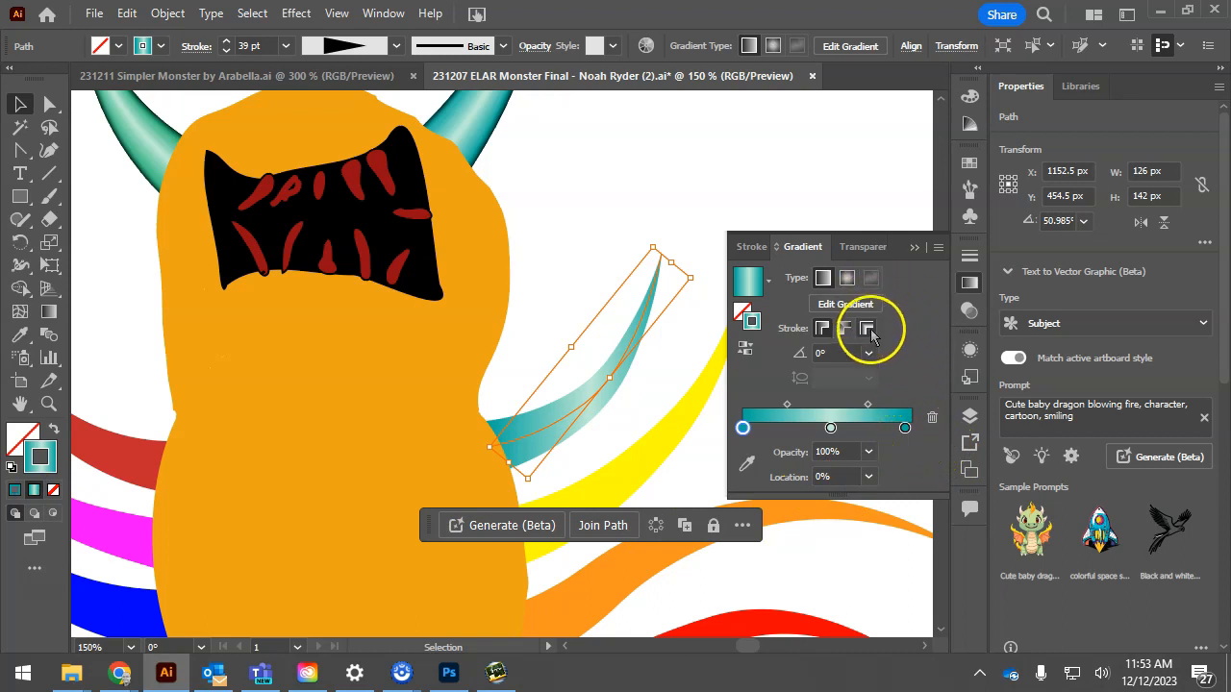
left_click(868, 330)
left_click(905, 428)
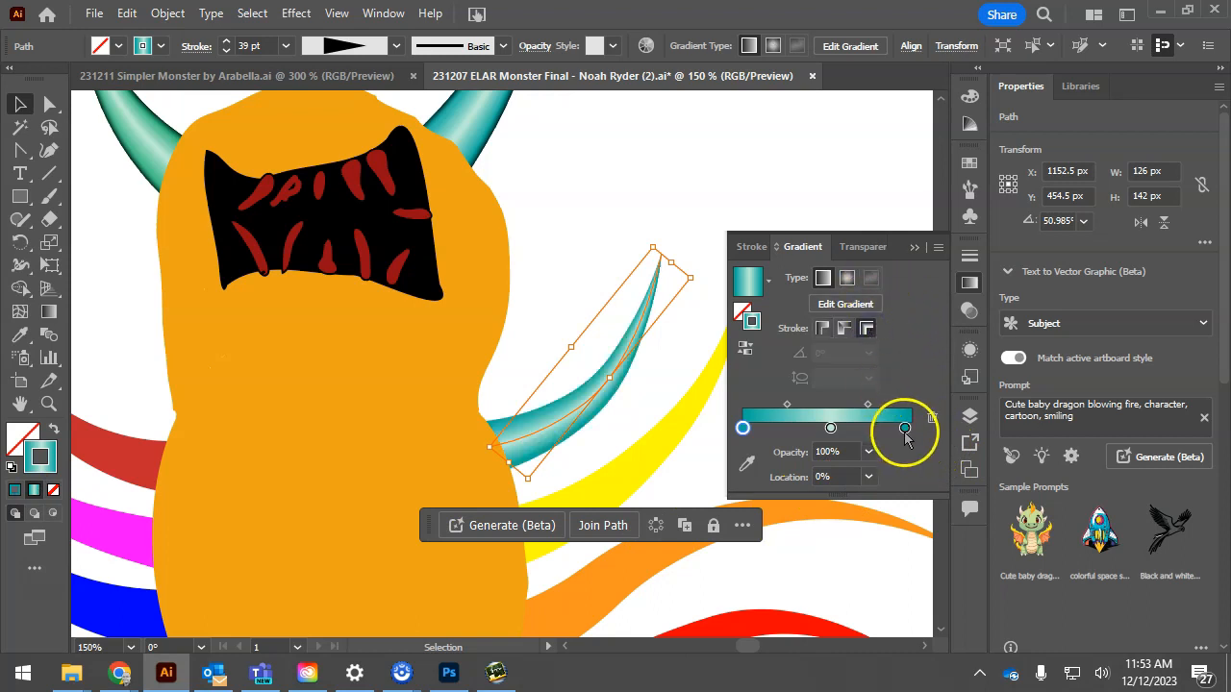
double_click(905, 429)
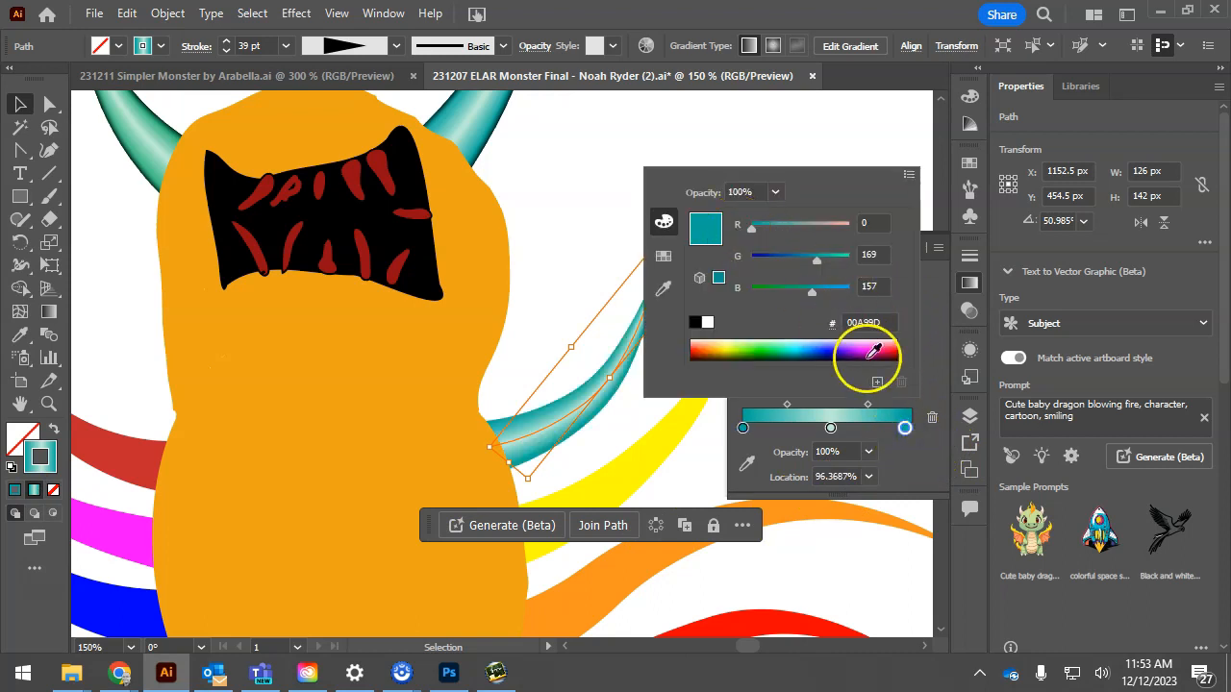
left_click(865, 323)
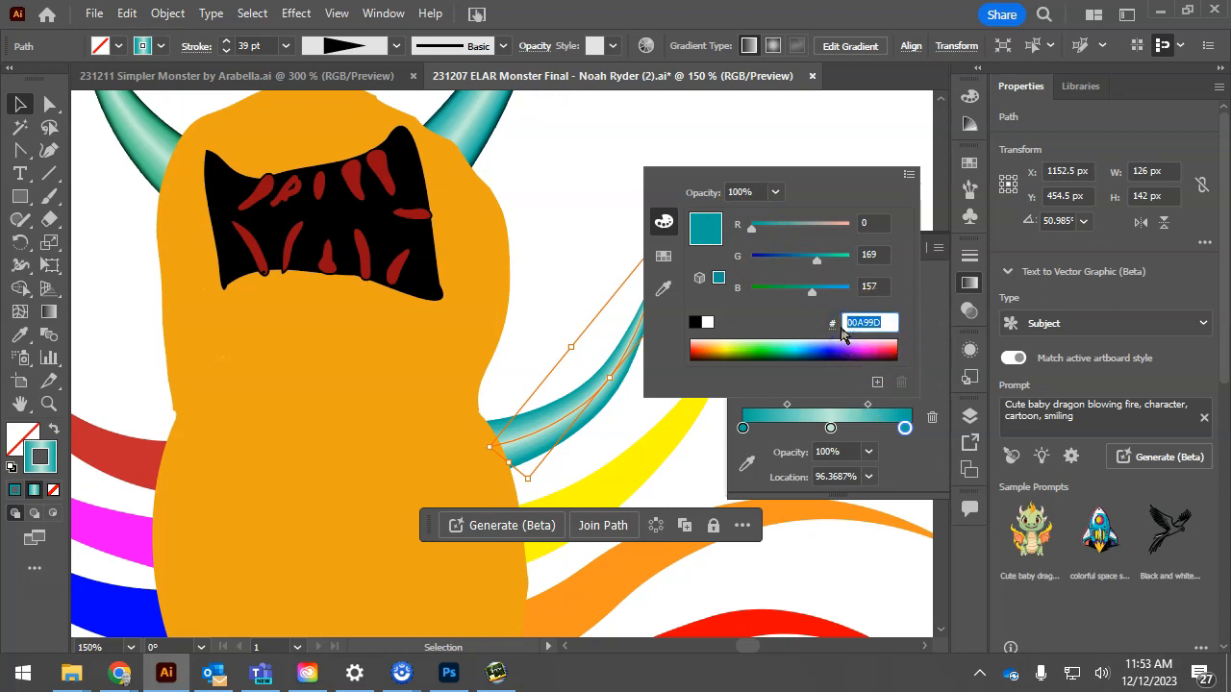
type("00FF00")
key("Return")
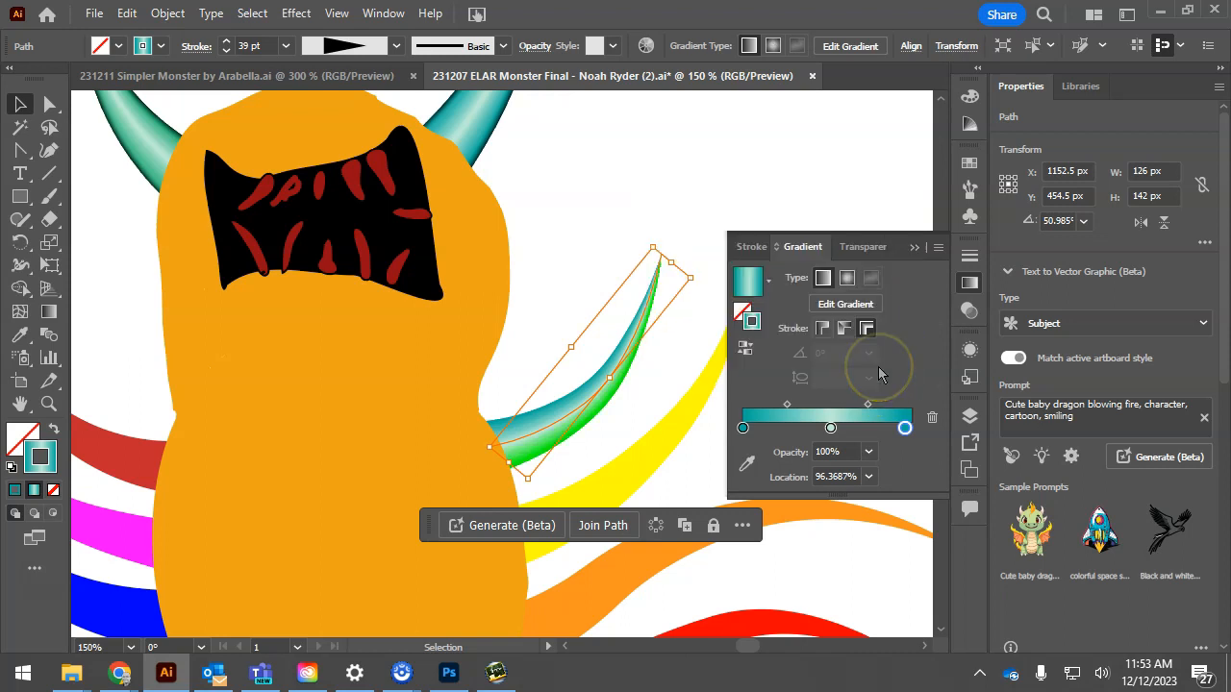
Set the green tentacle gradient's starting stop at 0% to hex 00FF00
left_click(743, 428)
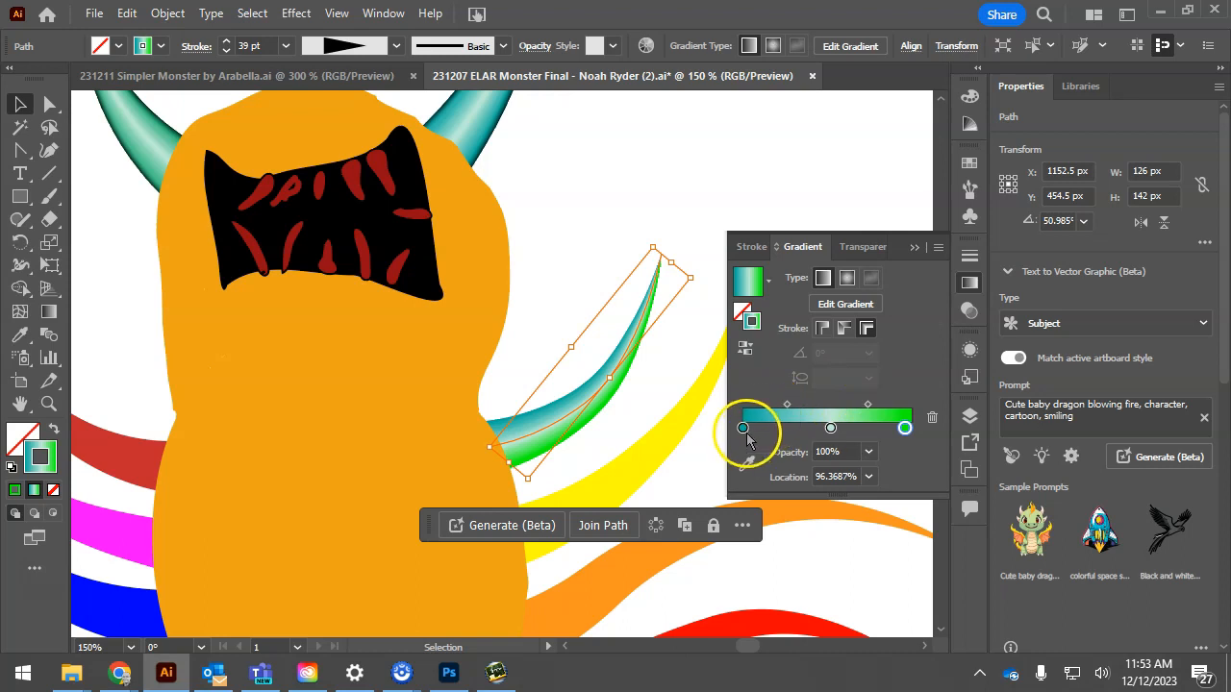
double_click(743, 428)
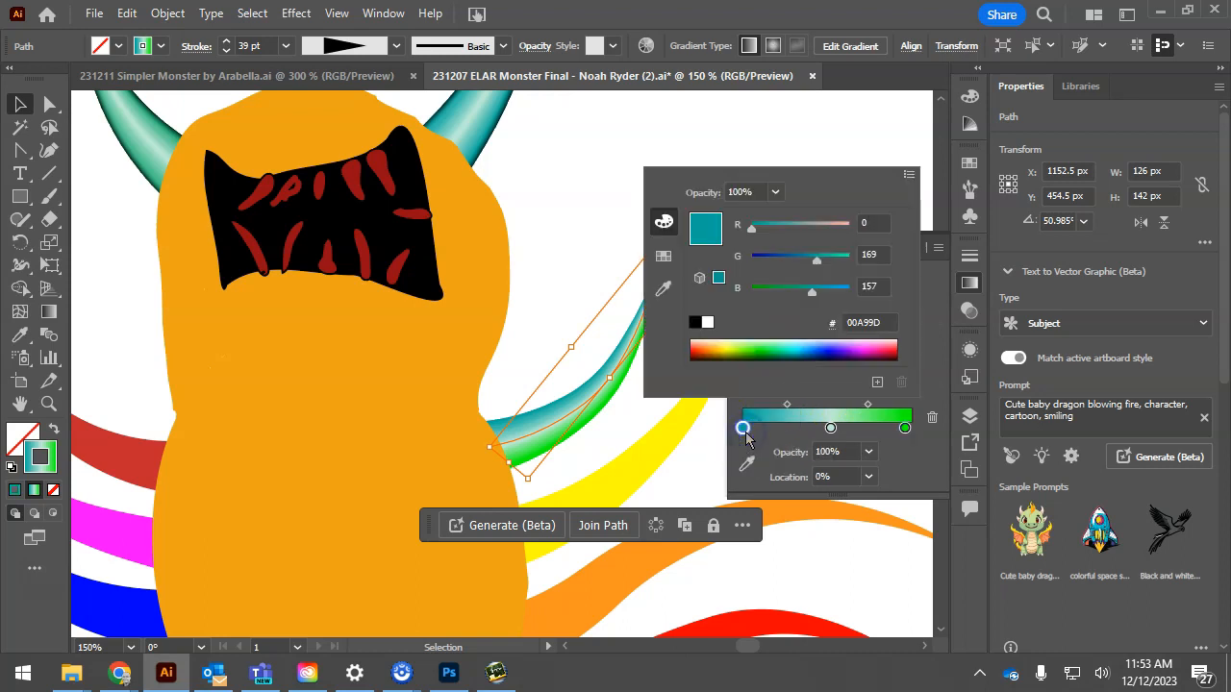
double_click(837, 325)
type("00FF00")
key("Return")
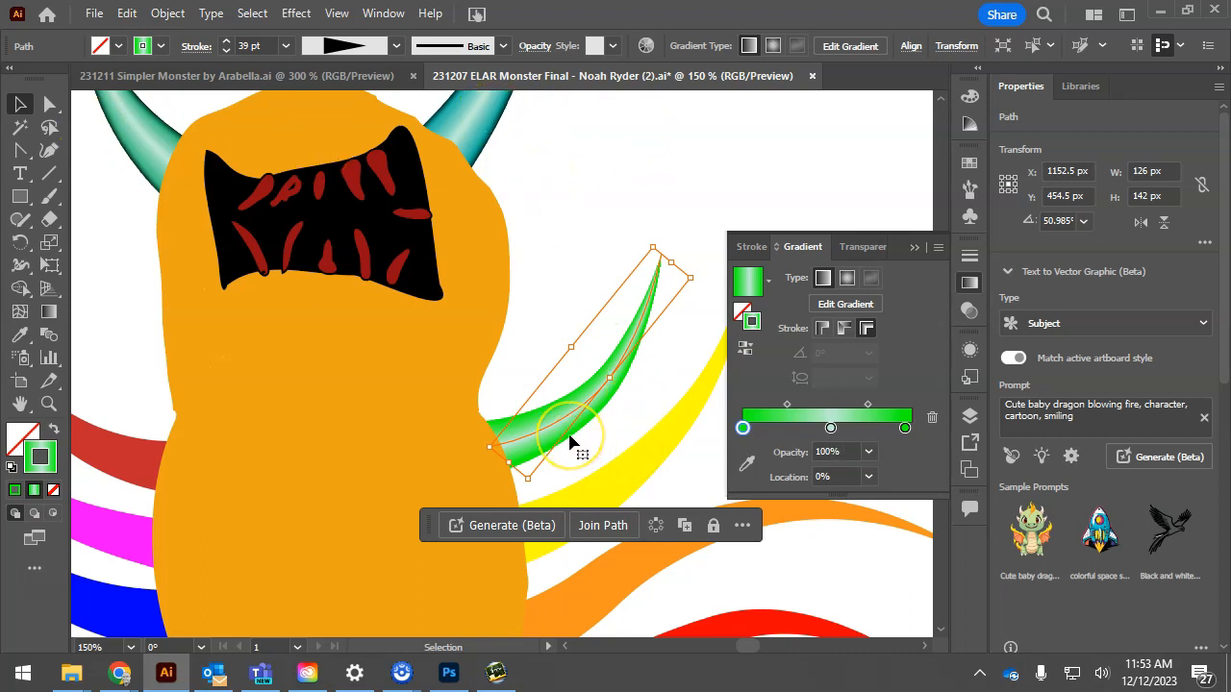
Turn the middle stop white, add a pale green stop beside it, and keep only the pale green one at about 51%
left_click(831, 428)
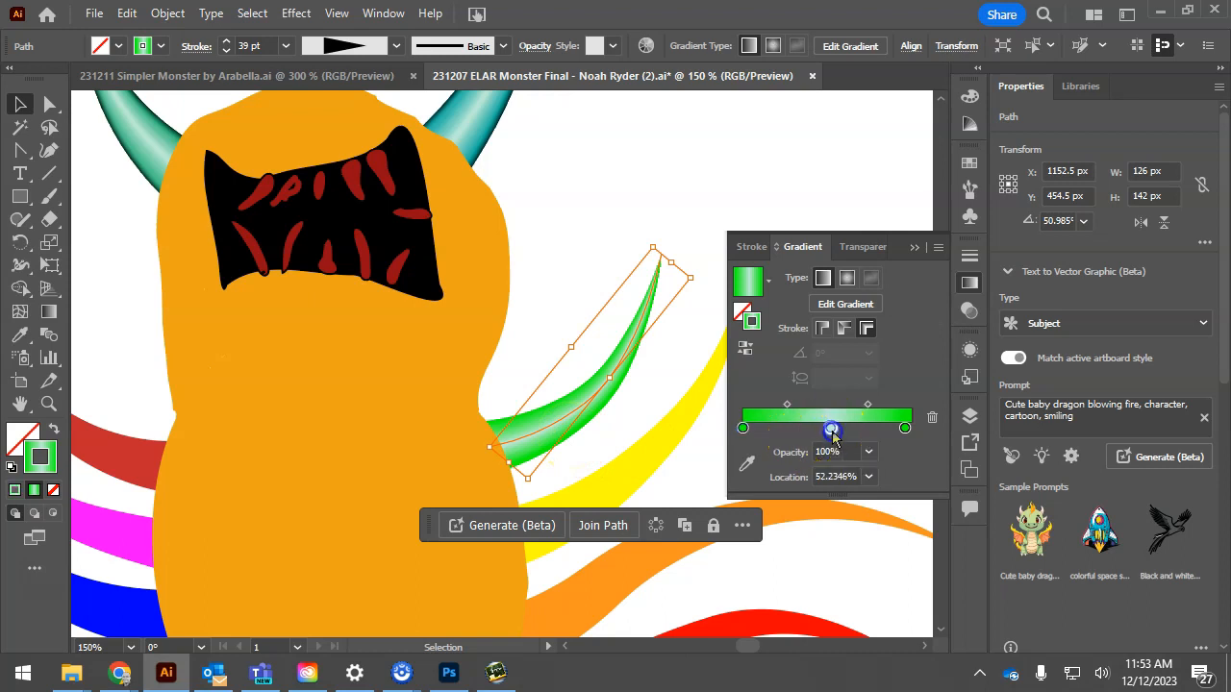
double_click(831, 427)
left_click(708, 323)
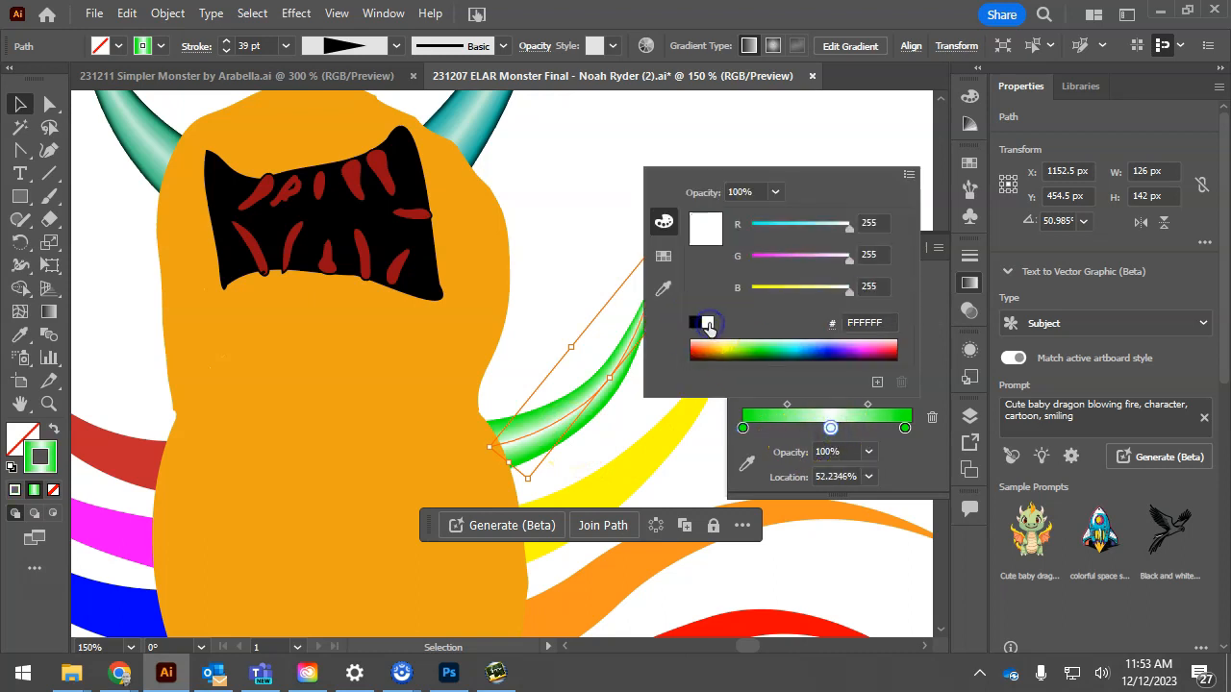
left_click(802, 438)
left_click(803, 437)
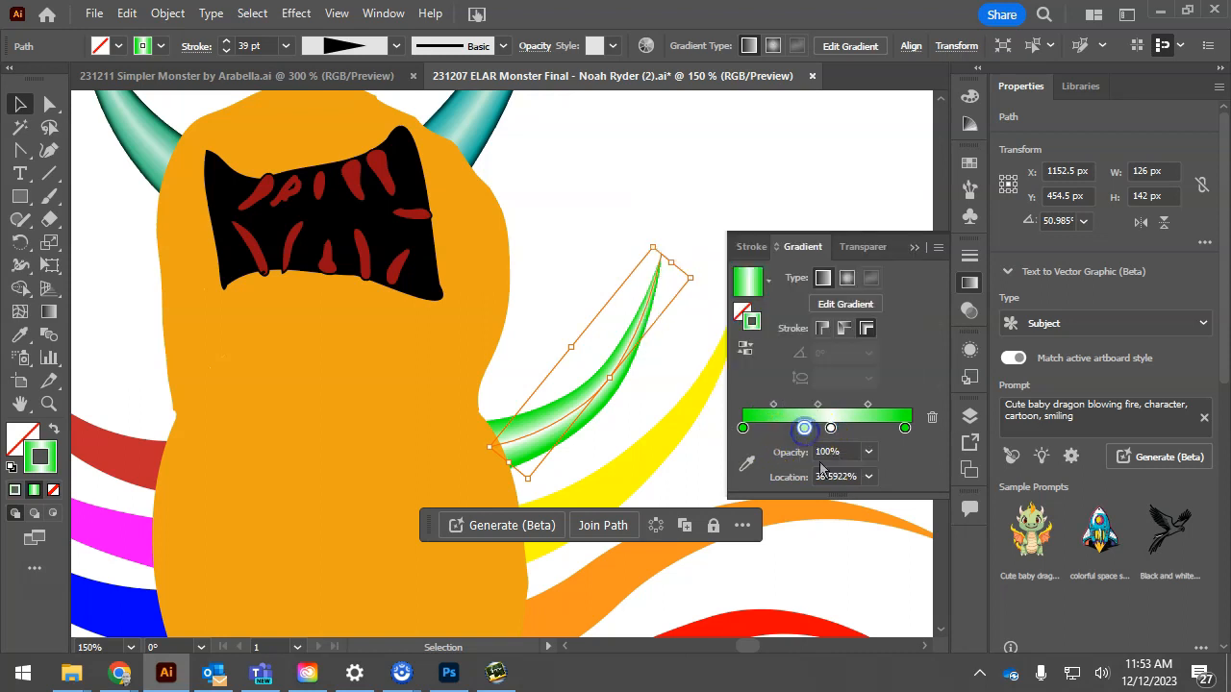
mouse_move(830, 429)
left_mouse_down()
mouse_move(831, 460)
mouse_move(828, 430)
left_mouse_up()
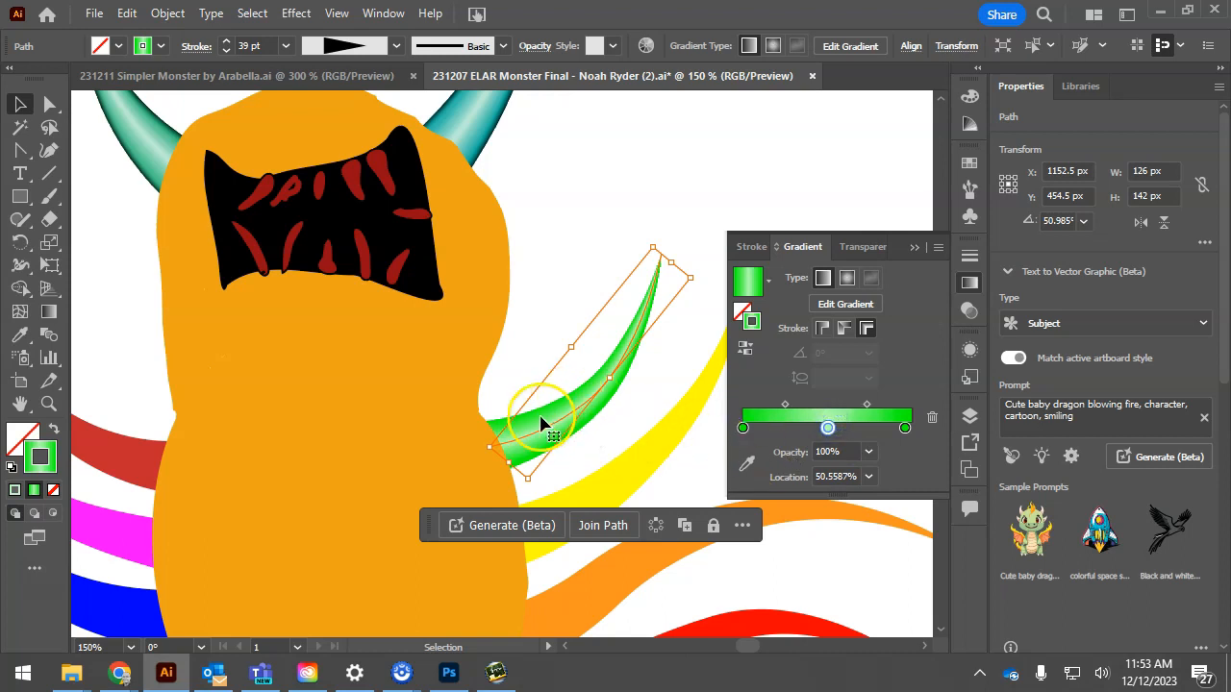
left_click(825, 429)
Darken the green tentacle gradient's starting stop to hex 00C300 and give its end stop the same colour
left_click(743, 428)
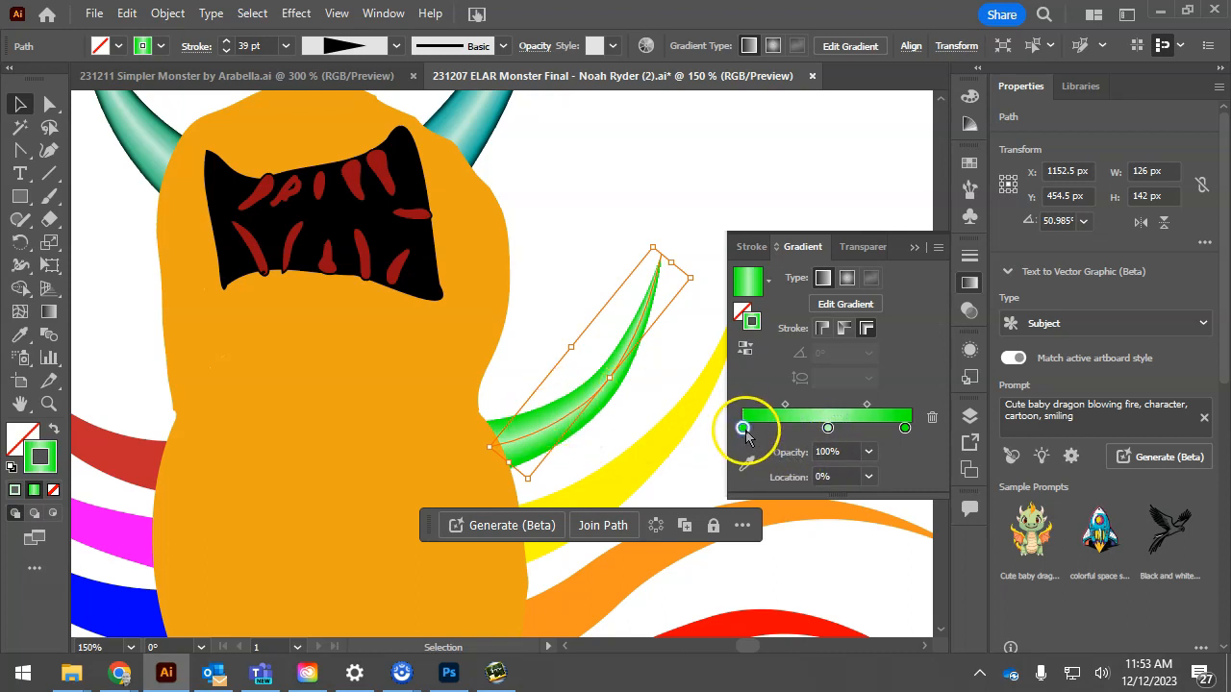
double_click(743, 428)
left_click_drag(851, 264, 825, 266)
left_click(870, 322)
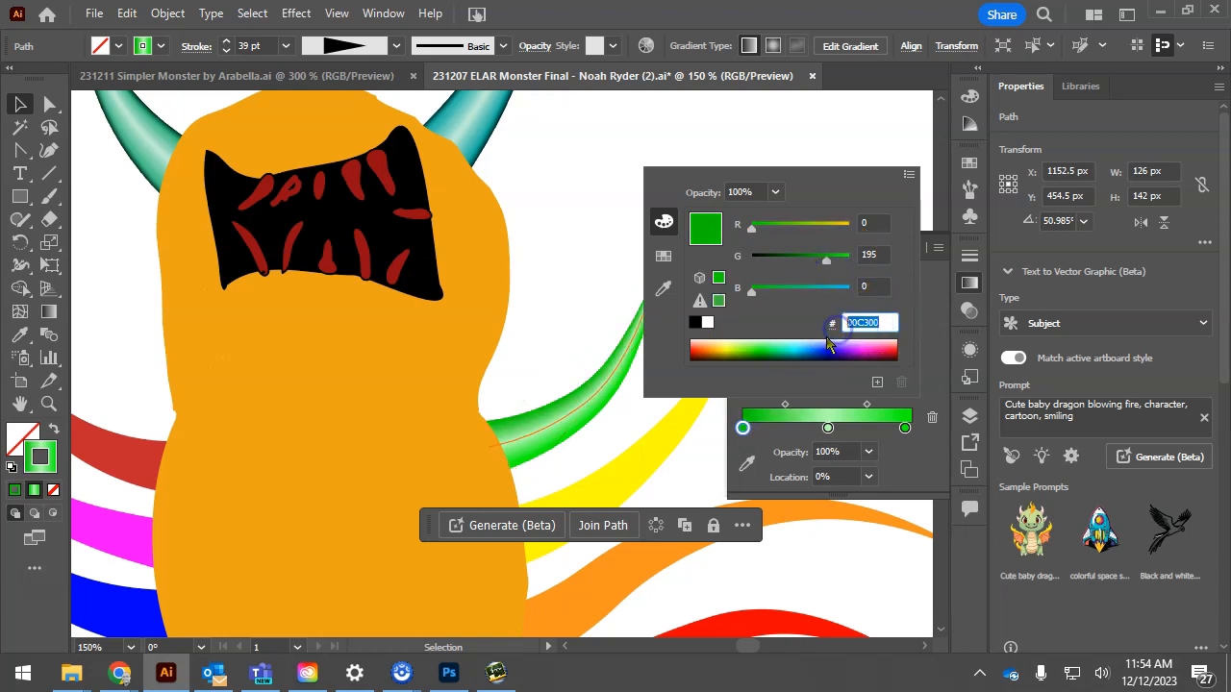
double_click(904, 429)
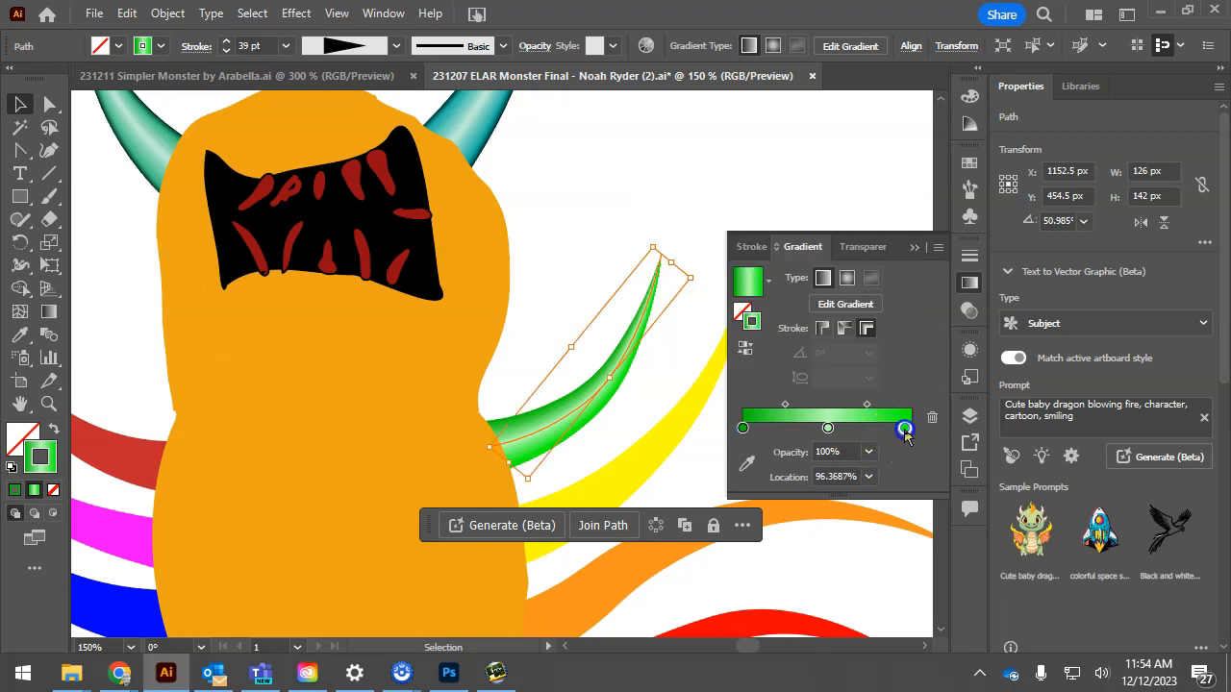
left_click(870, 322)
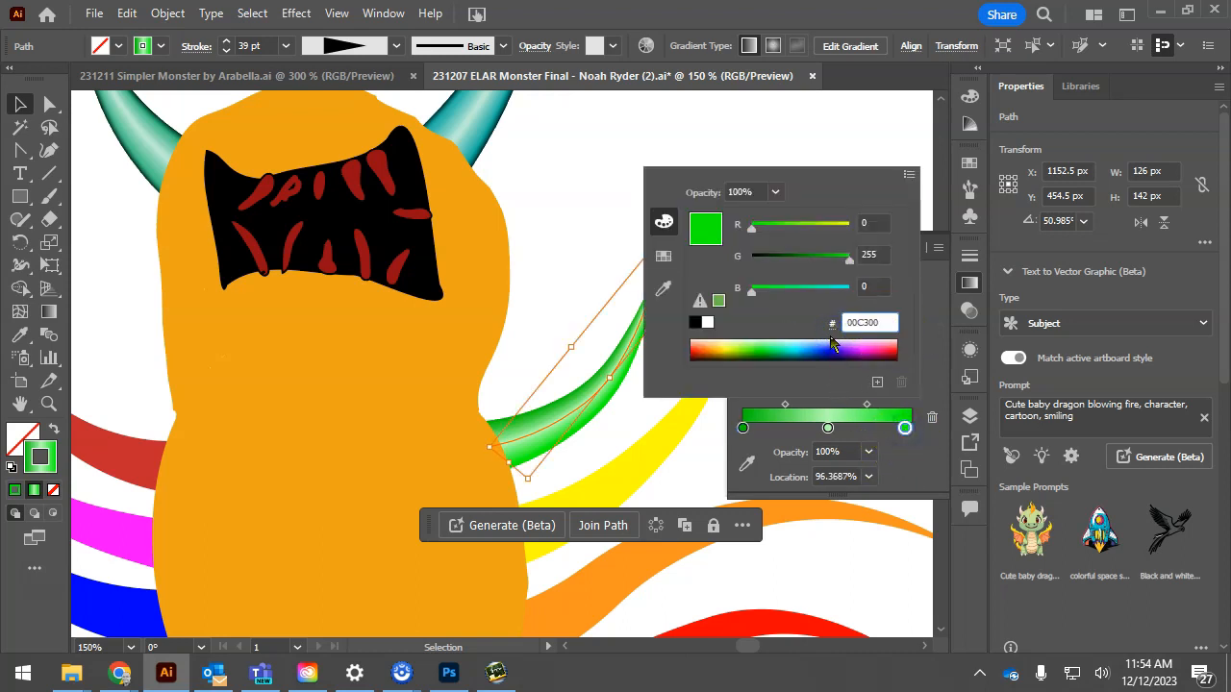
left_click(750, 429)
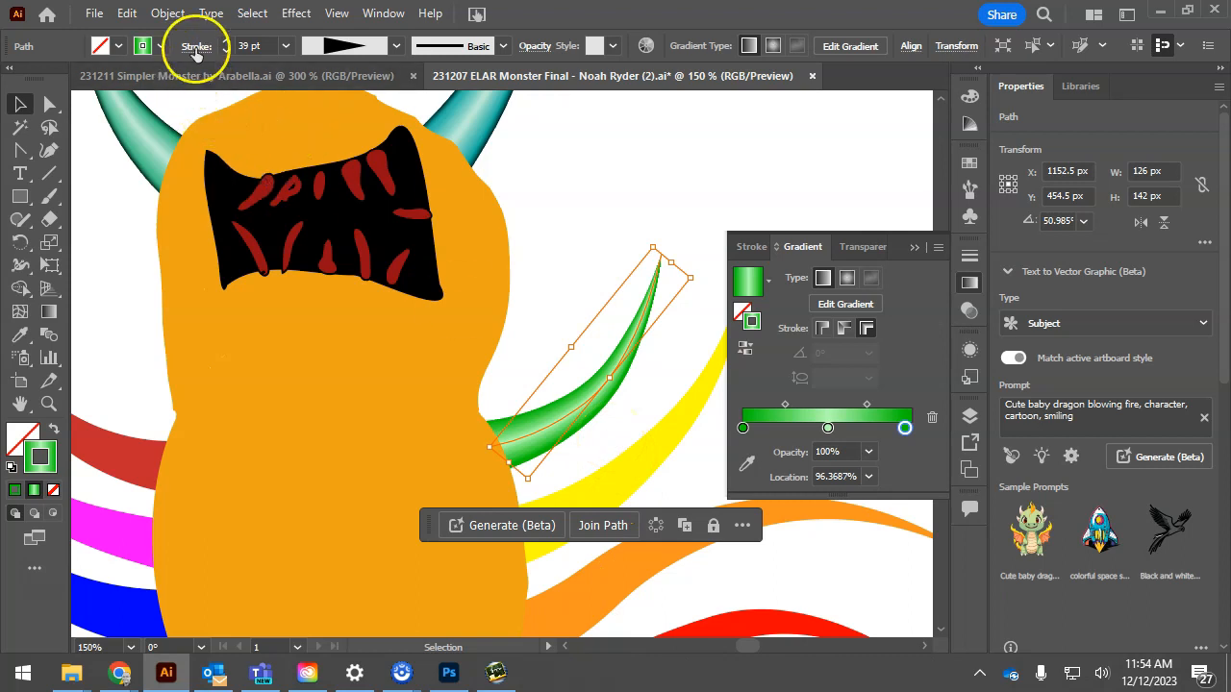
Apply the last-used inner glow to the green tentacle and set its opacity to 90% and blur to 4 px
left_click(299, 14)
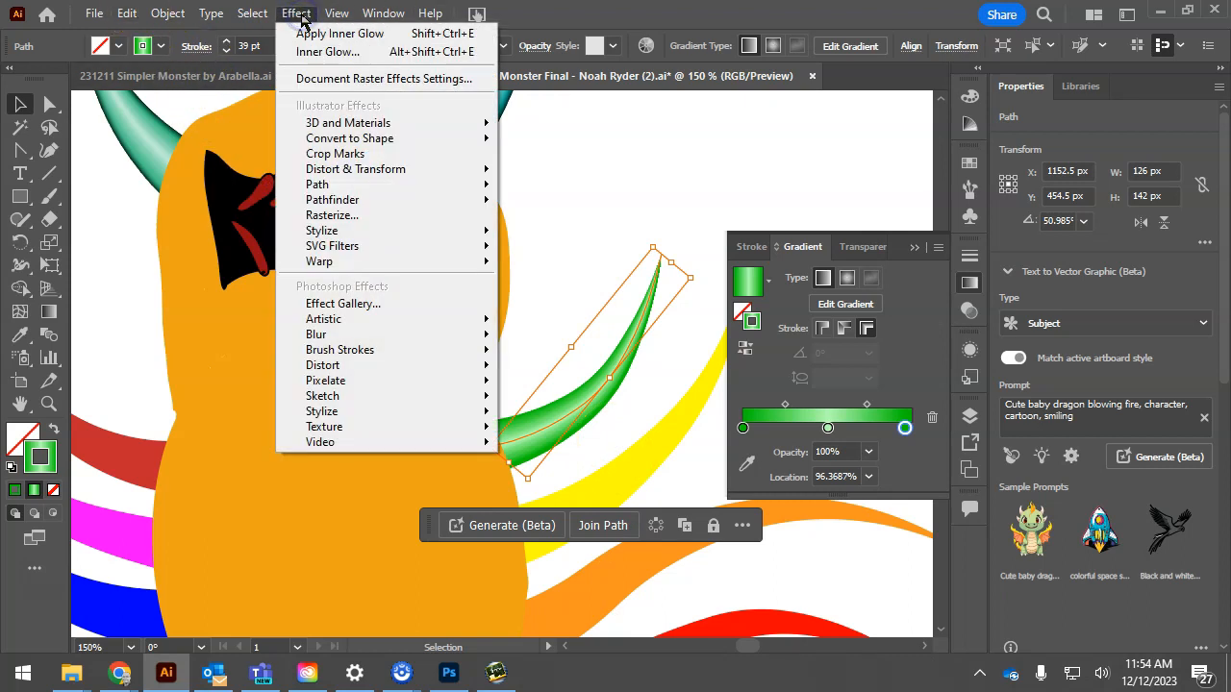
left_click(310, 33)
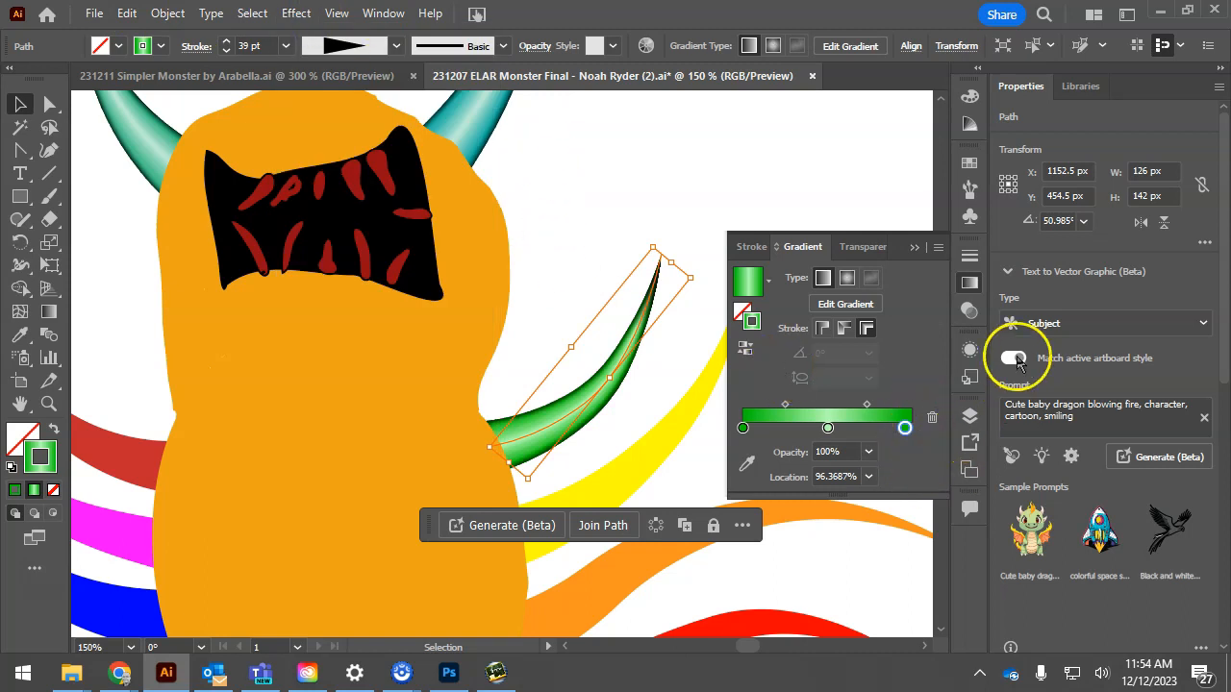
left_click(969, 349)
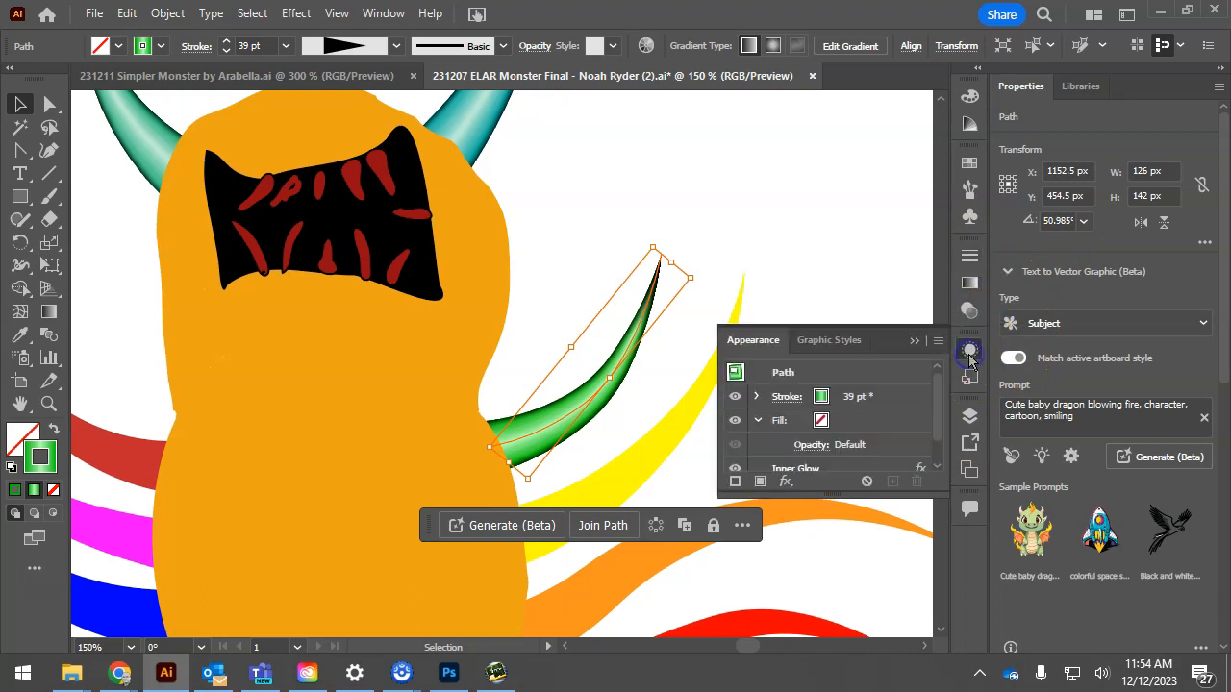
scroll(796, 440, "down", 1)
left_click(795, 436)
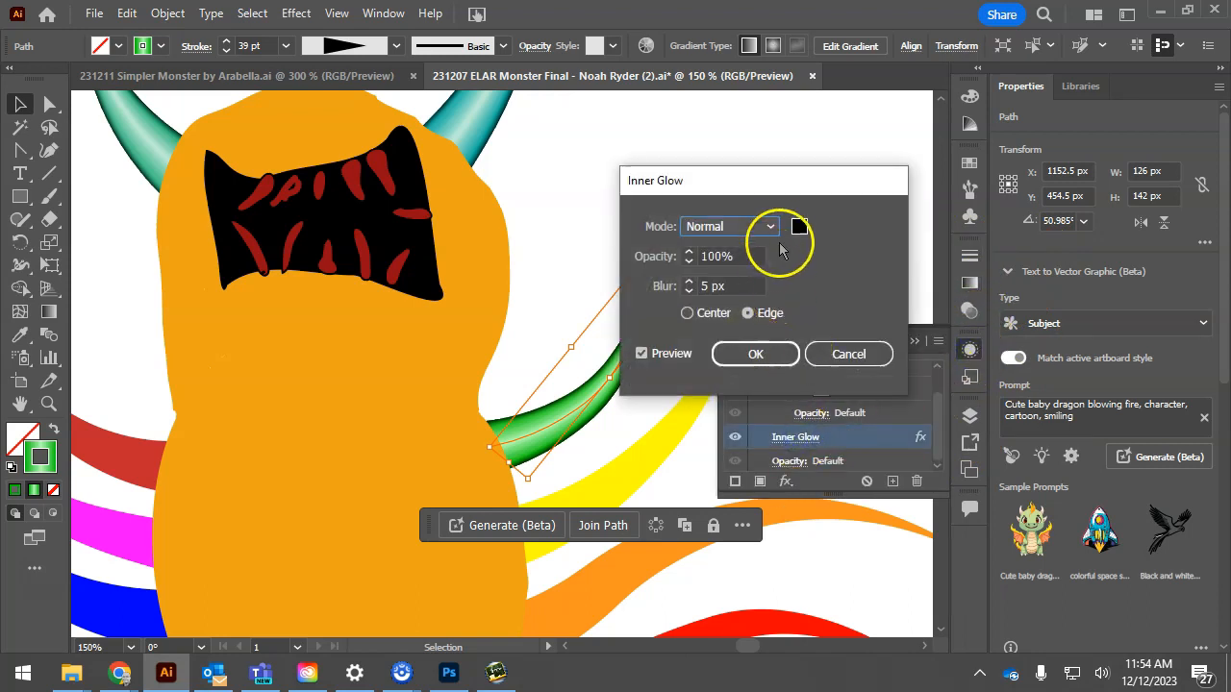
left_click(688, 262)
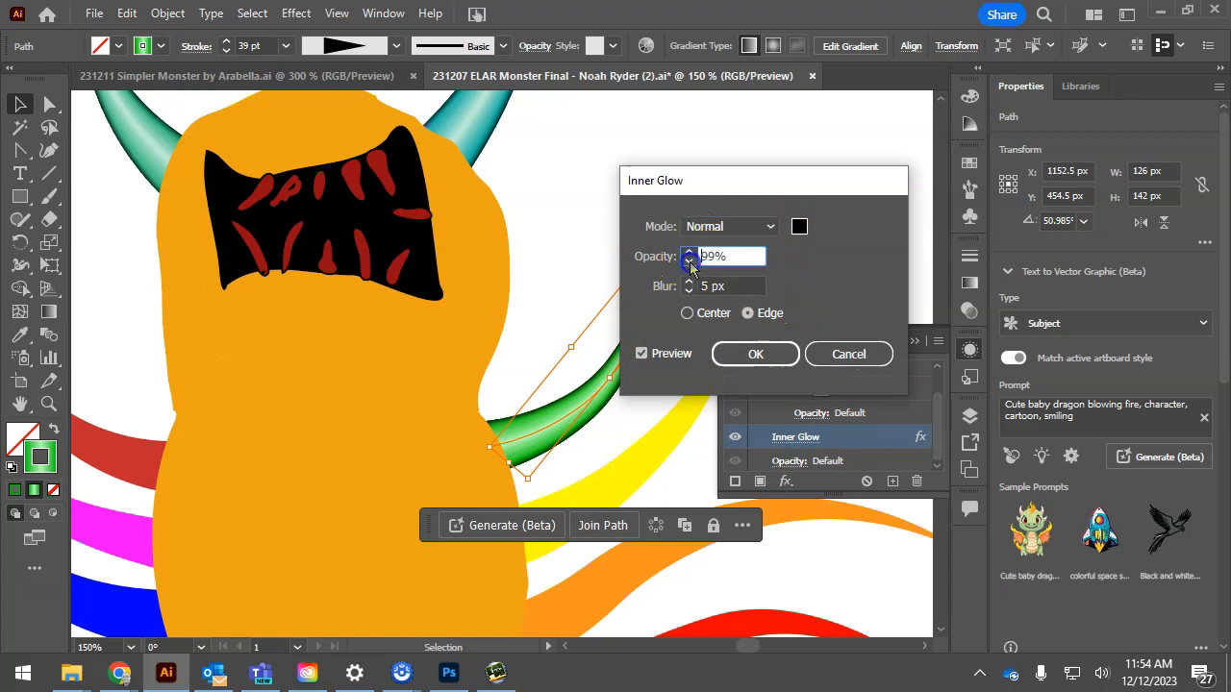
left_click(689, 261)
left_click(688, 290)
left_click(755, 353)
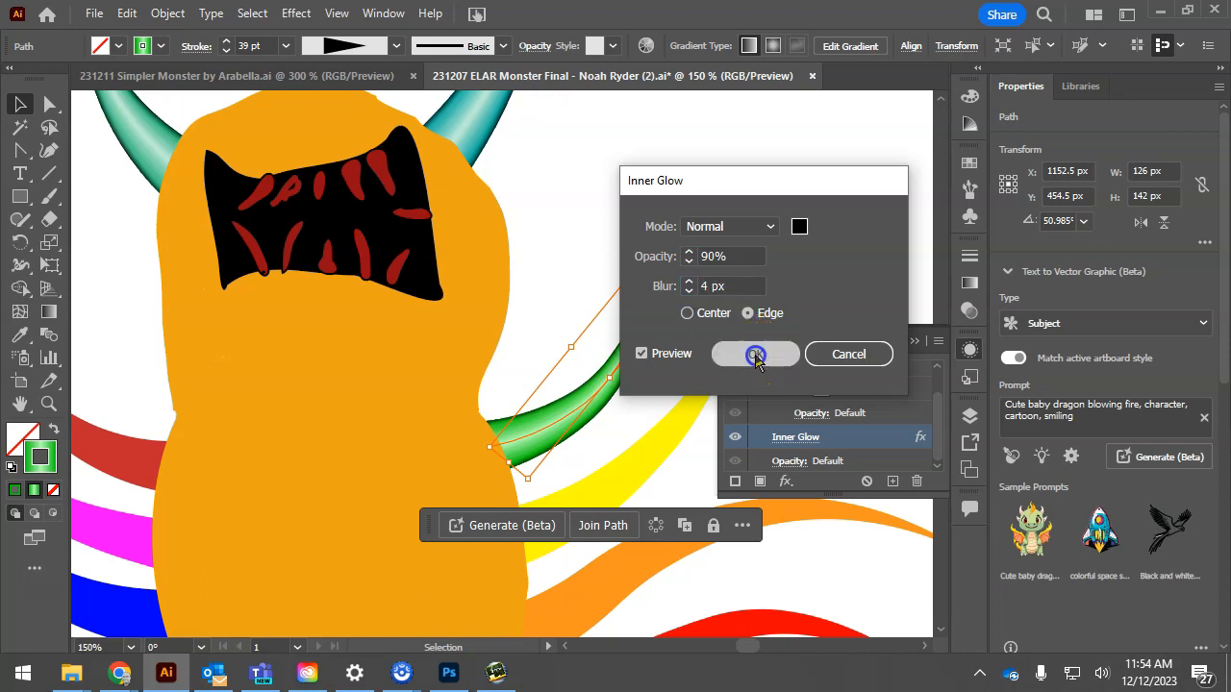
left_click(600, 213)
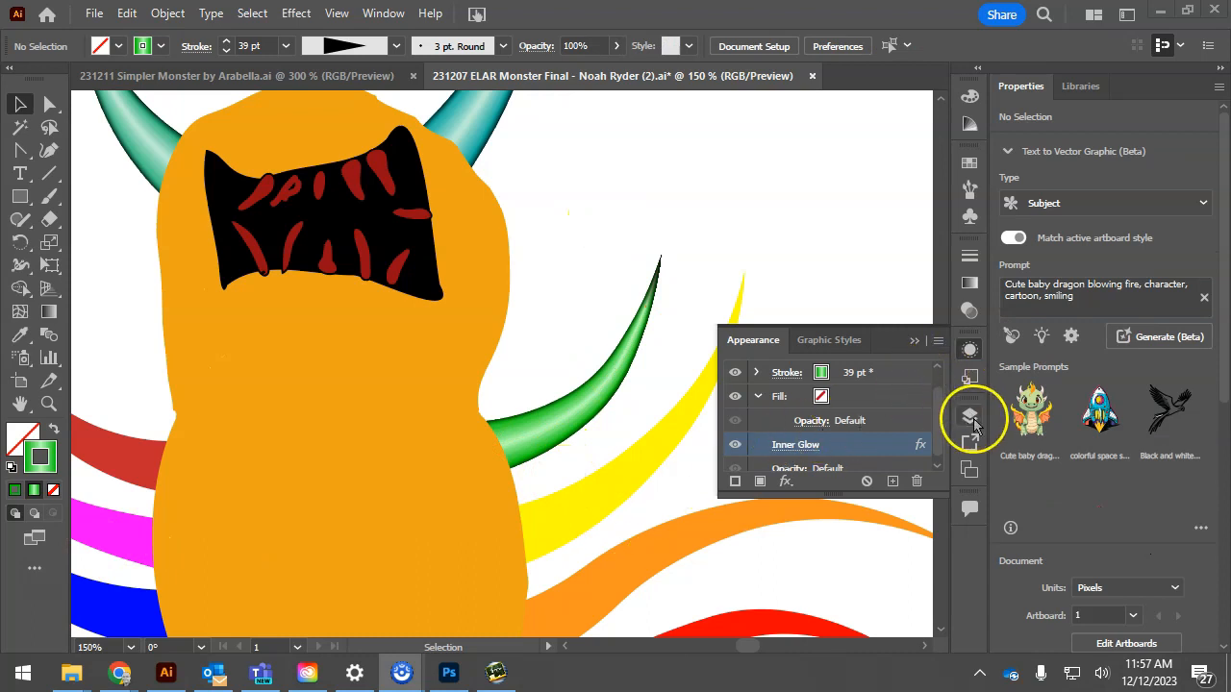
Bring up the document's list of layers
left_click(971, 420)
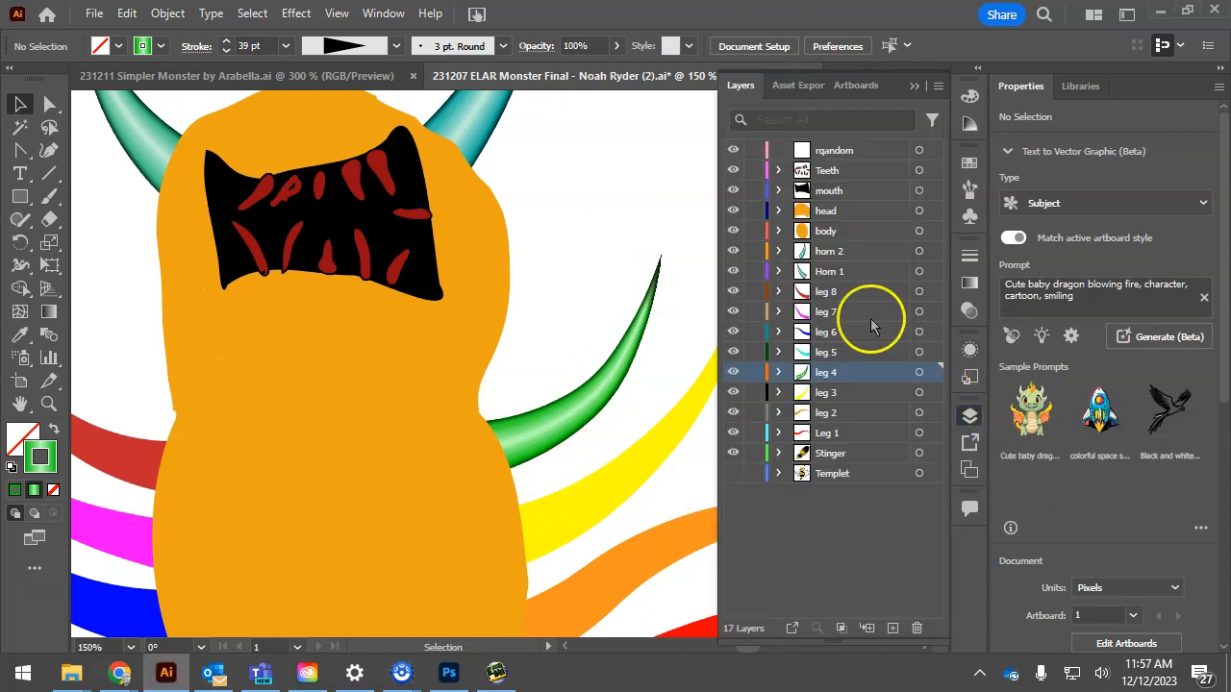